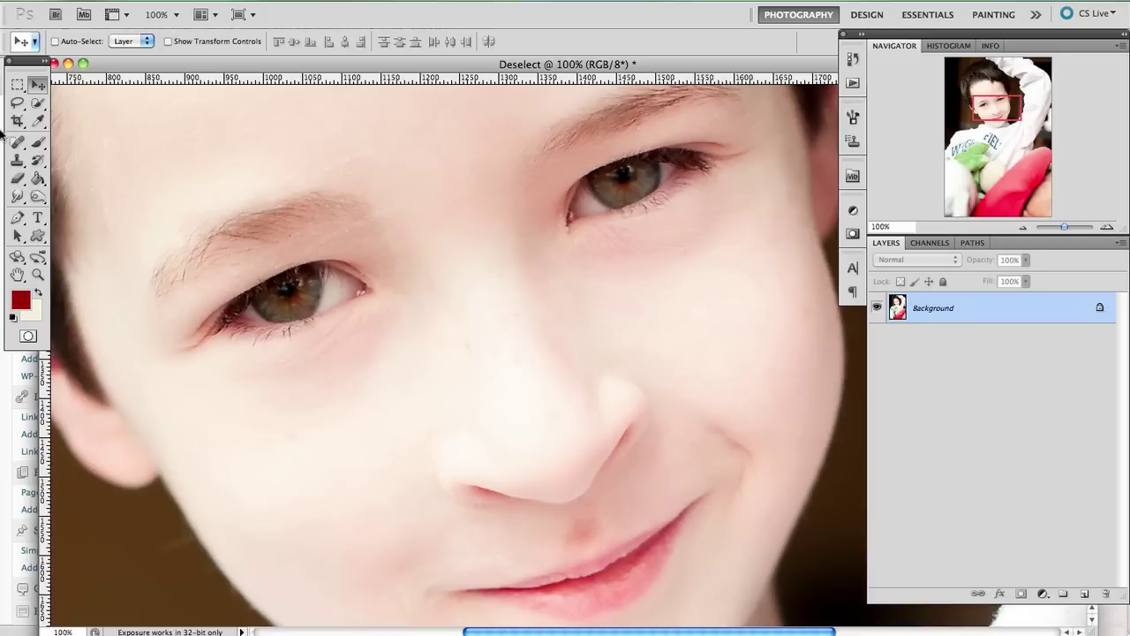
Paint both irises into a selection with the Quick Selection tool at brush size 35
left_click(39, 104)
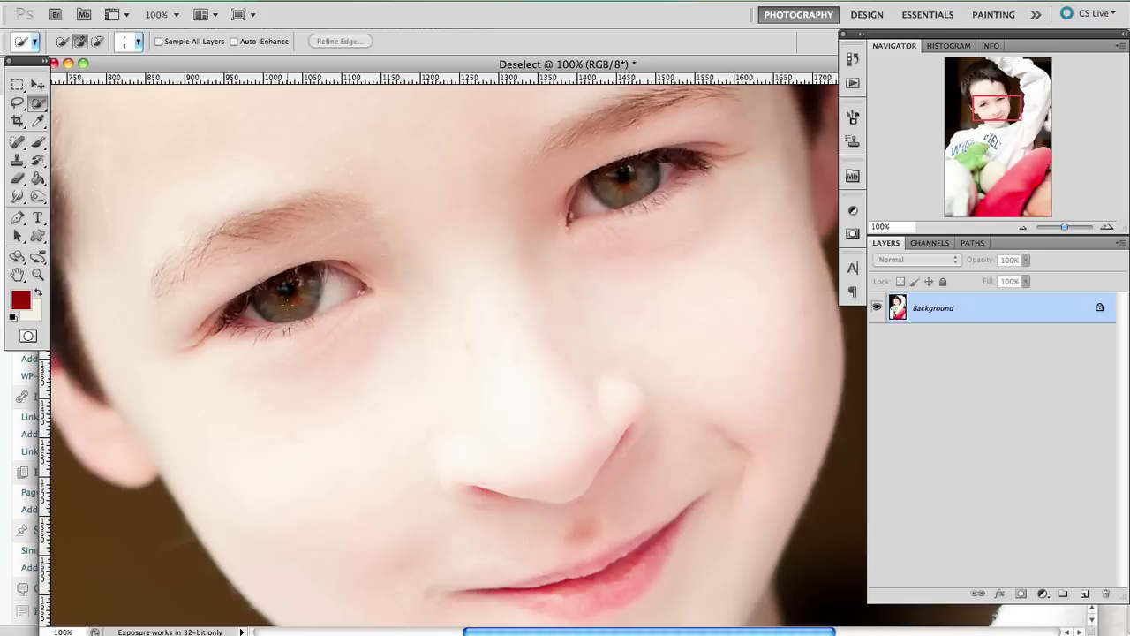
left_click(287, 306)
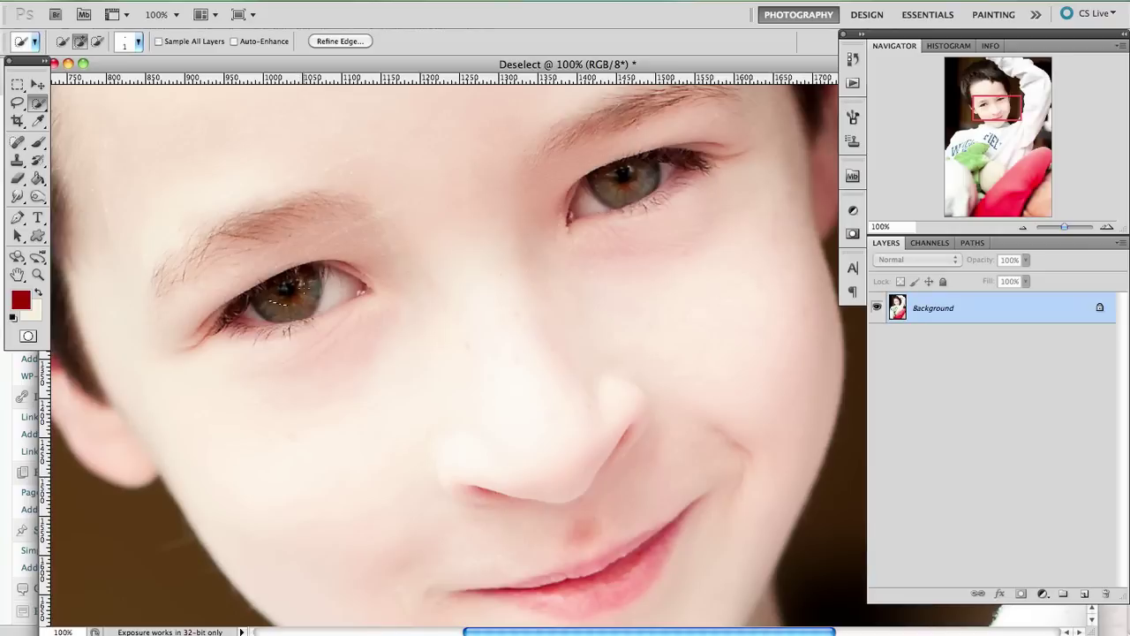
key("bracketright")
key("bracketright")
key("bracketright")
key("bracketright")
key("bracketright")
key("bracketright")
key("bracketright")
key("bracketright")
key("bracketright")
key("bracketright")
key("bracketright")
key("bracketright")
mouse_move(284, 297)
left_mouse_down()
mouse_move(313, 281)
mouse_move(237, 320)
left_mouse_up()
left_click_drag(686, 190, 628, 181)
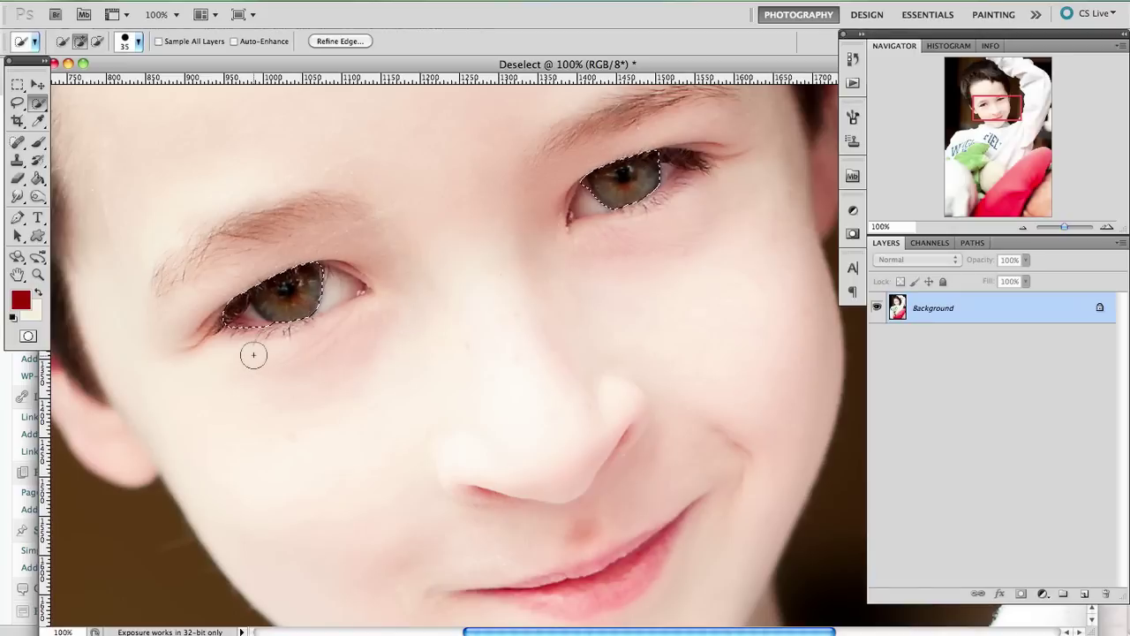
Trim the lower left-iris and upper-right right-iris edges out of the selection
left_click(231, 331, "alt")
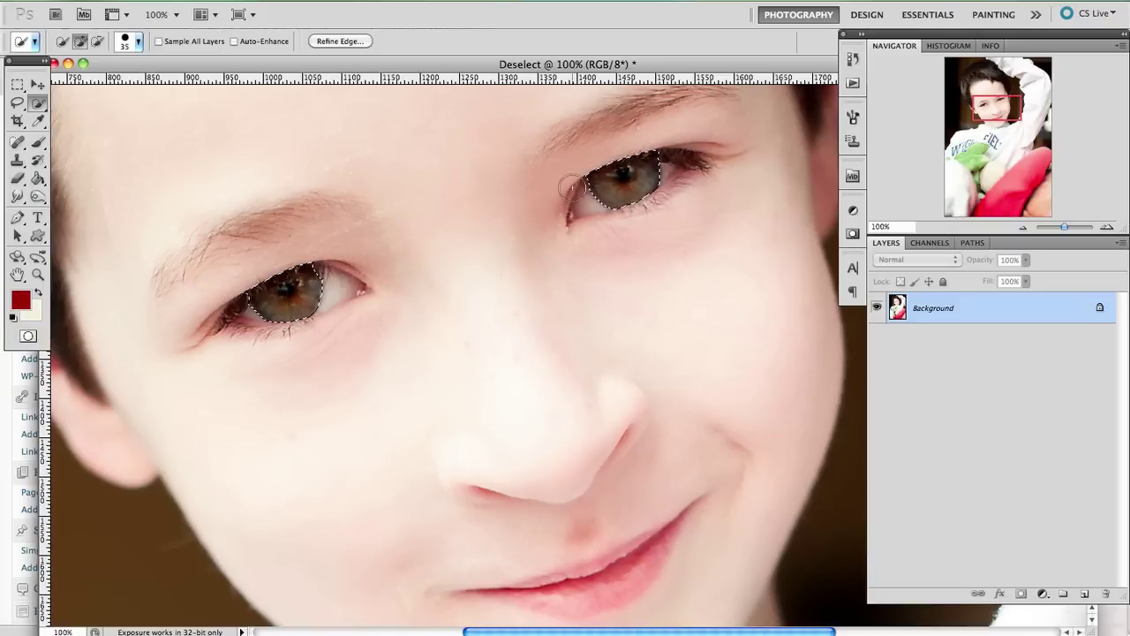
key("alt")
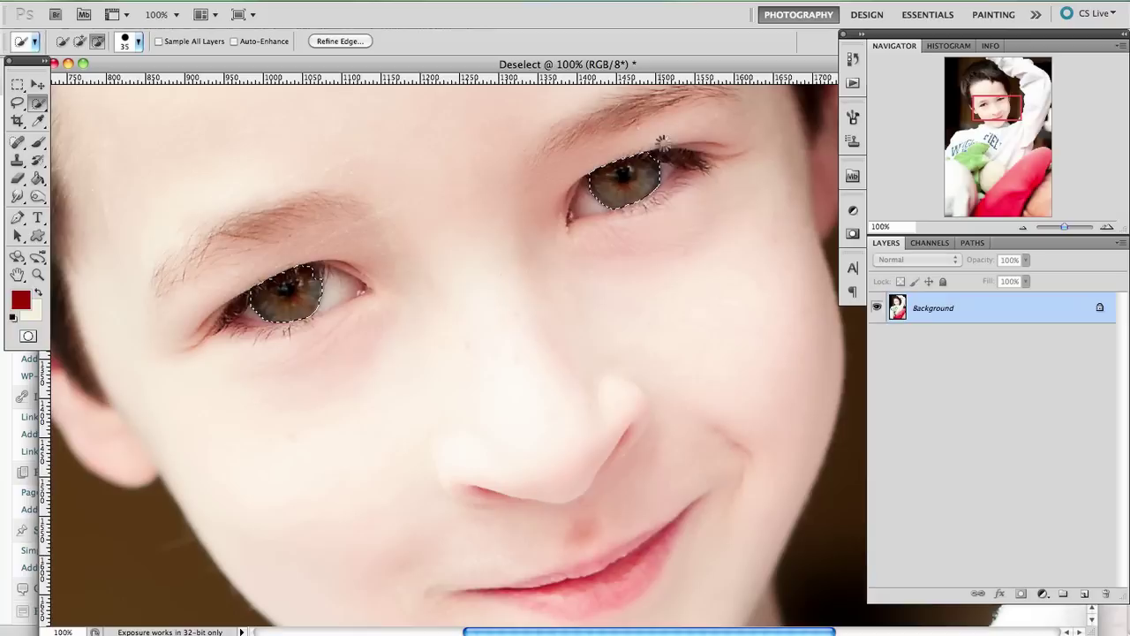
left_click(662, 143)
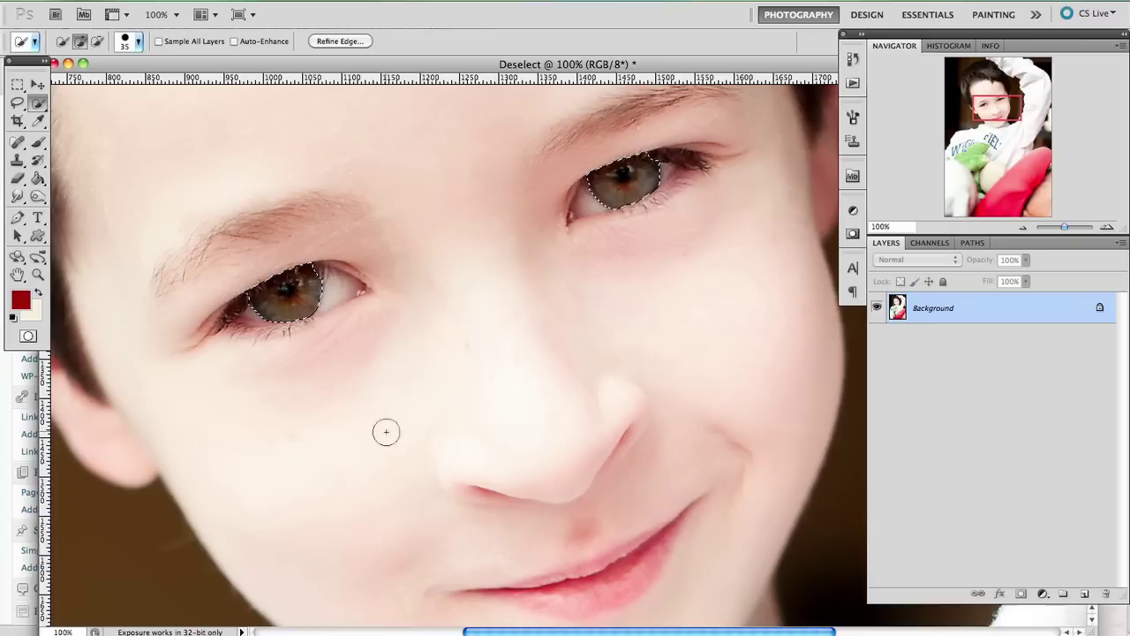
left_click_drag(998, 112, 994, 107)
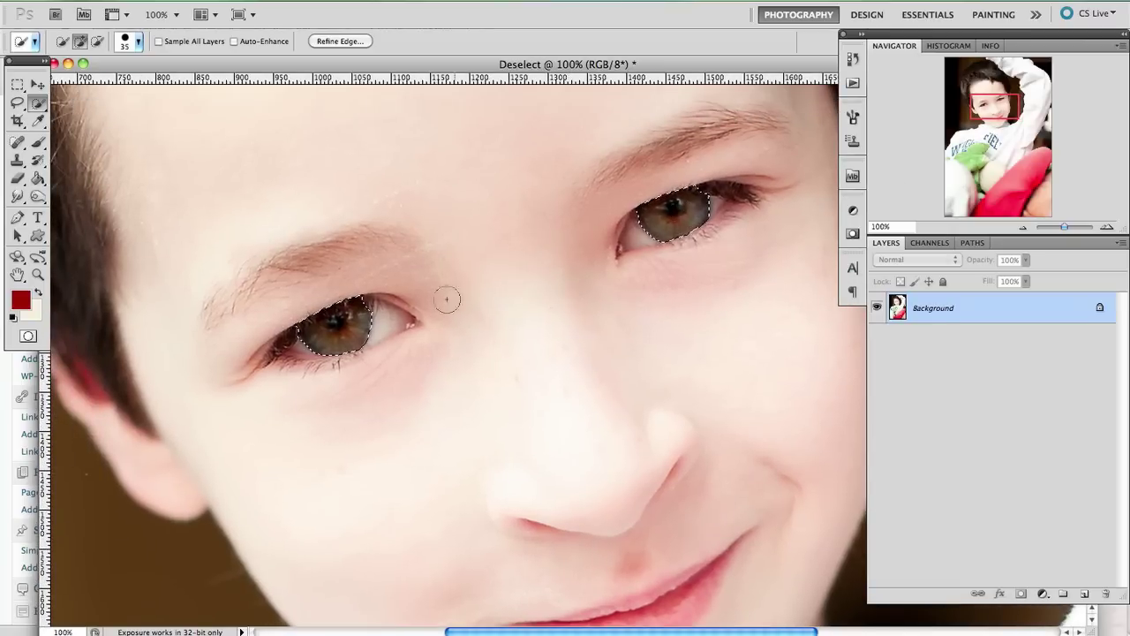
left_click(38, 104)
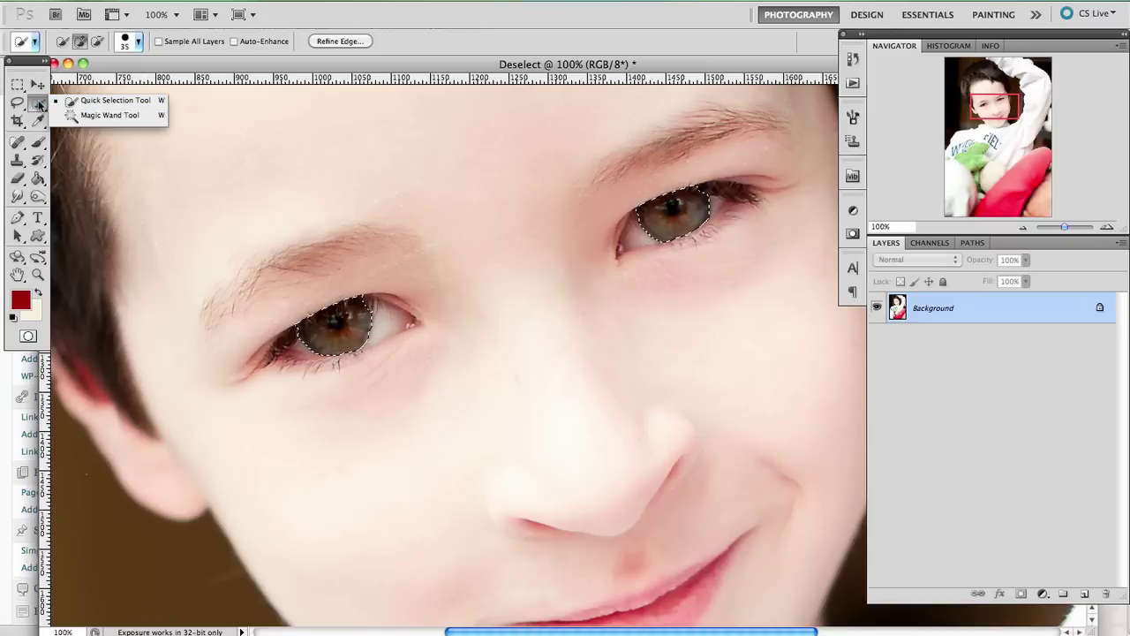
left_click(18, 104)
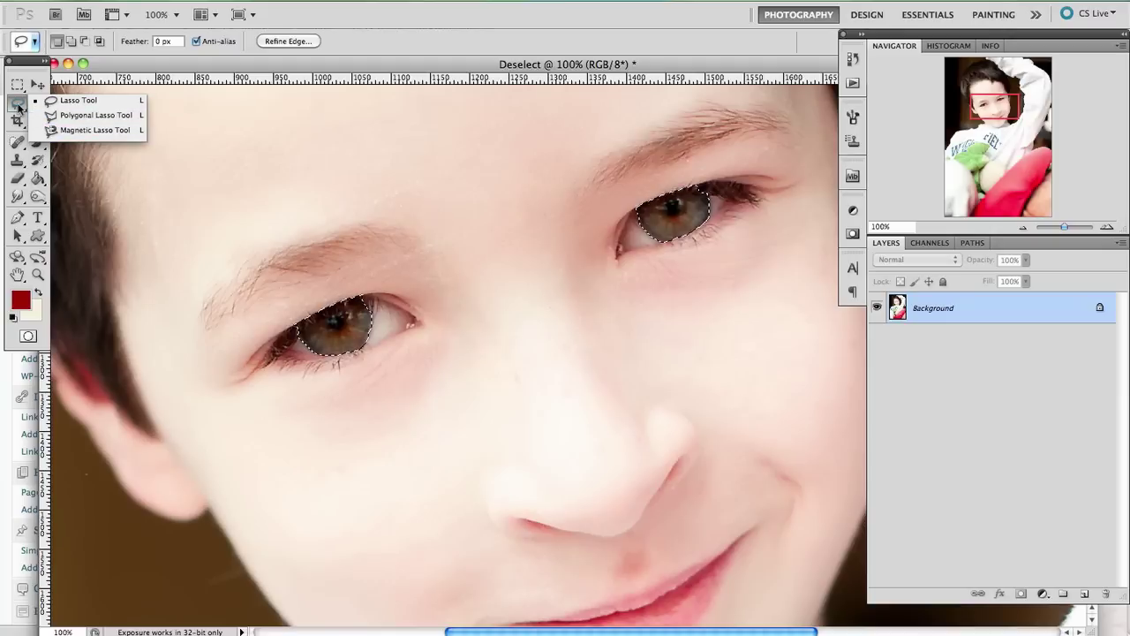
left_click(19, 106)
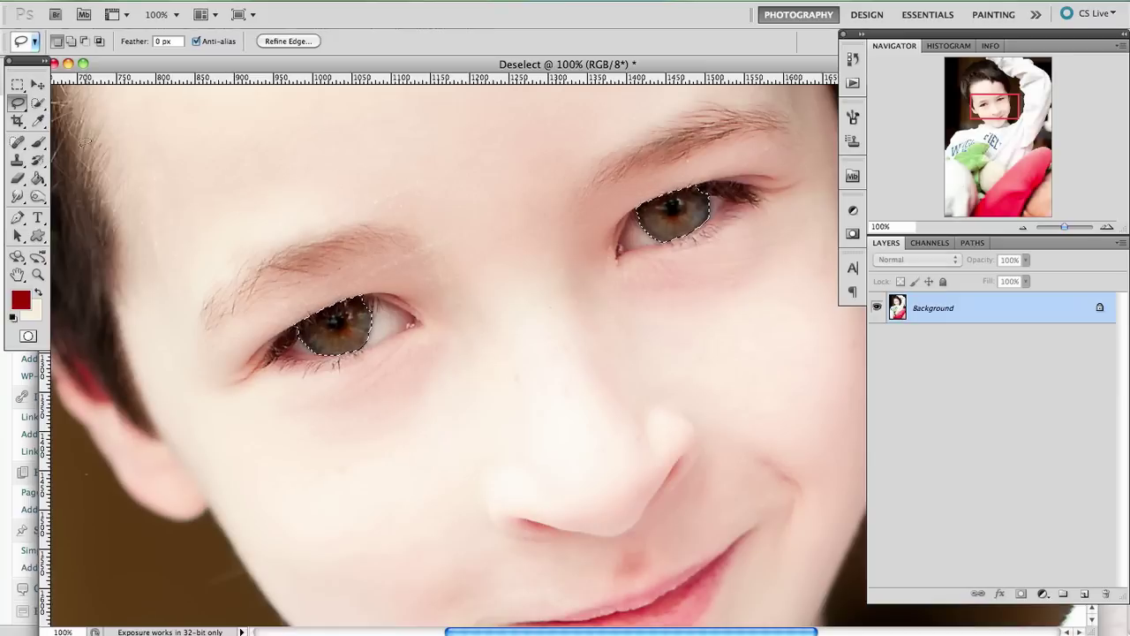
left_click(36, 105)
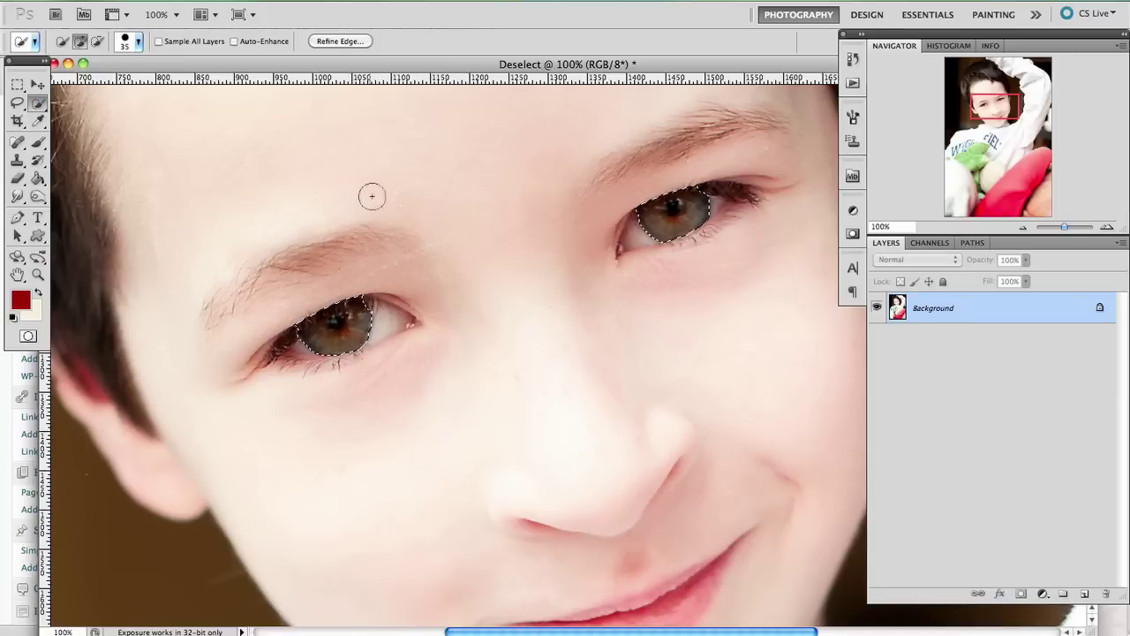
Open Unsharp Mask and centre the eye in its preview
left_click(334, 2)
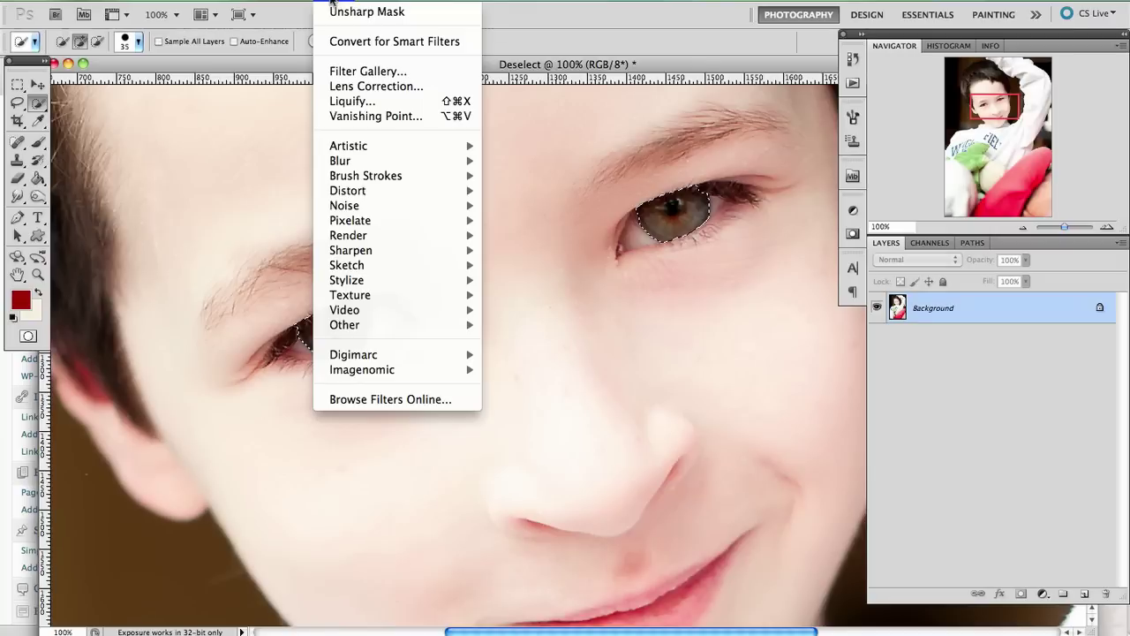
mouse_move(364, 309)
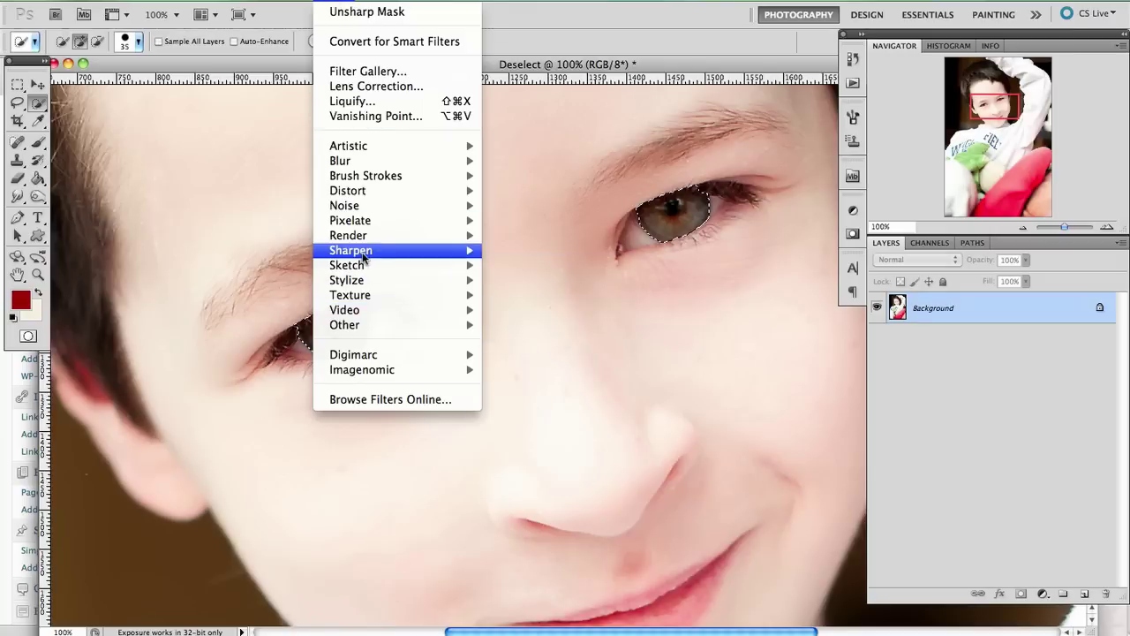
mouse_move(371, 251)
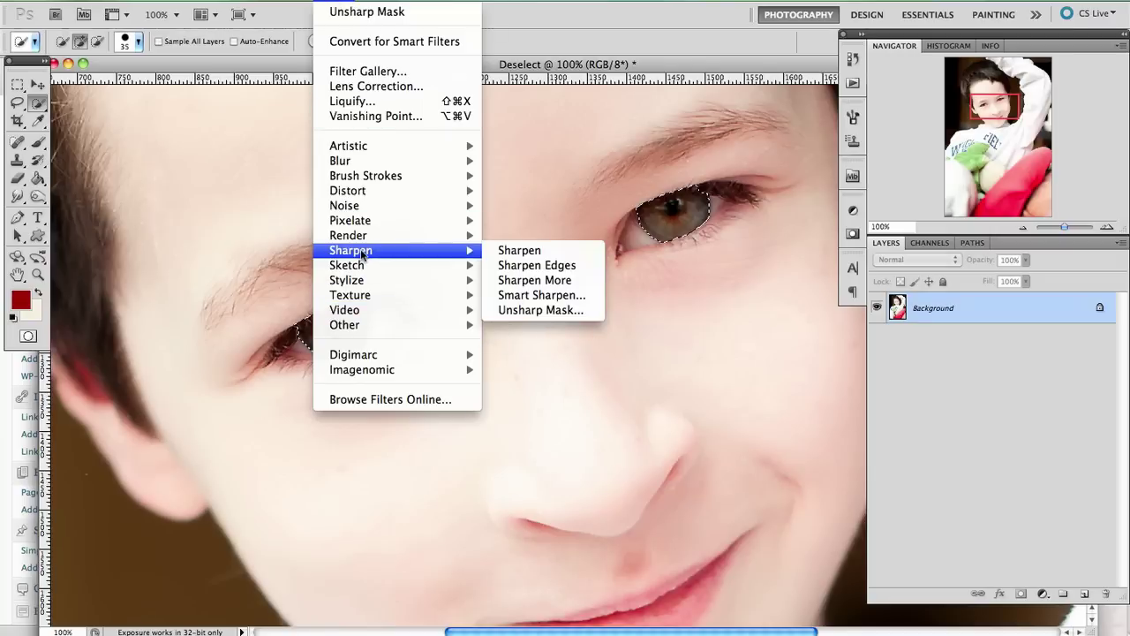
left_click(527, 311)
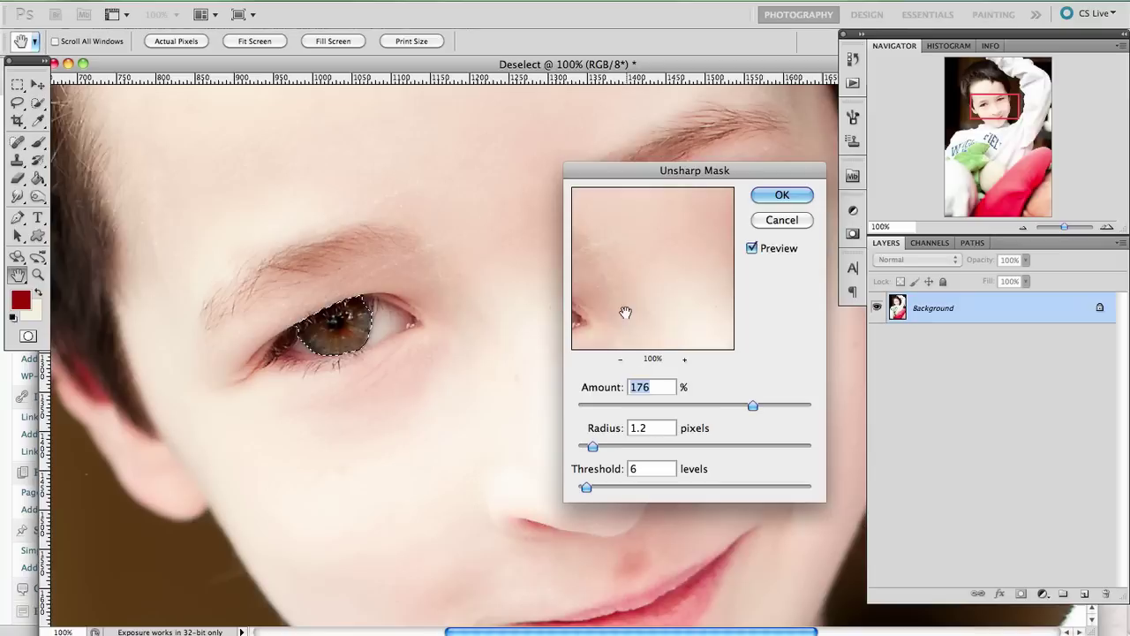
left_click_drag(624, 312, 694, 297)
left_click_drag(625, 323, 681, 302)
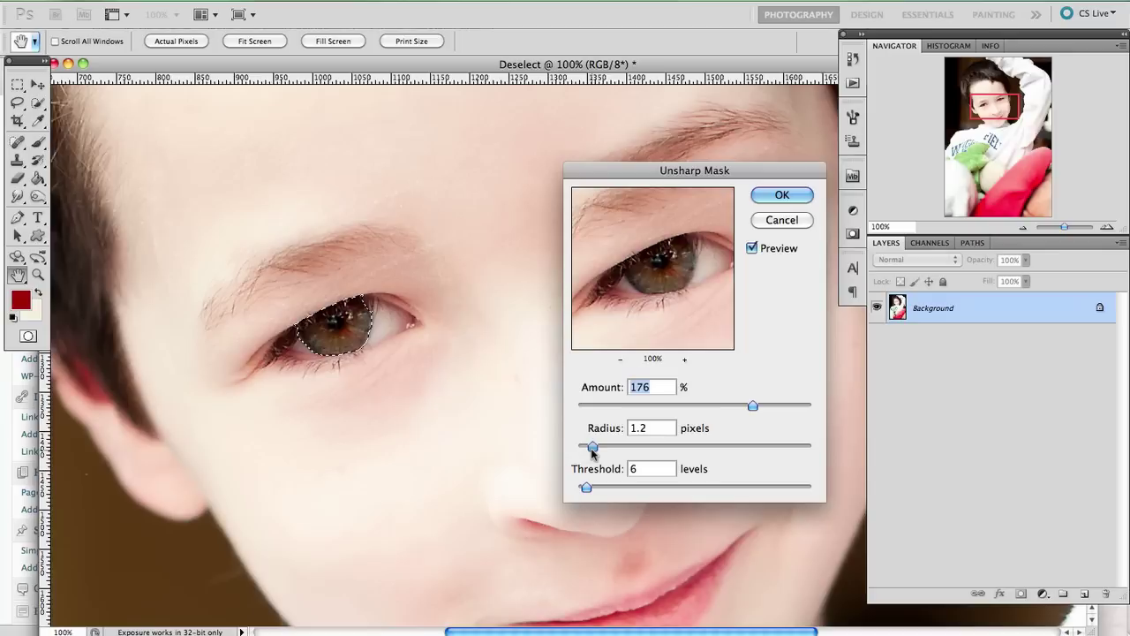
Sharpen the irises with Amount 88%, Radius 1.0 pixels and Threshold 4 levels
left_click_drag(592, 450, 590, 454)
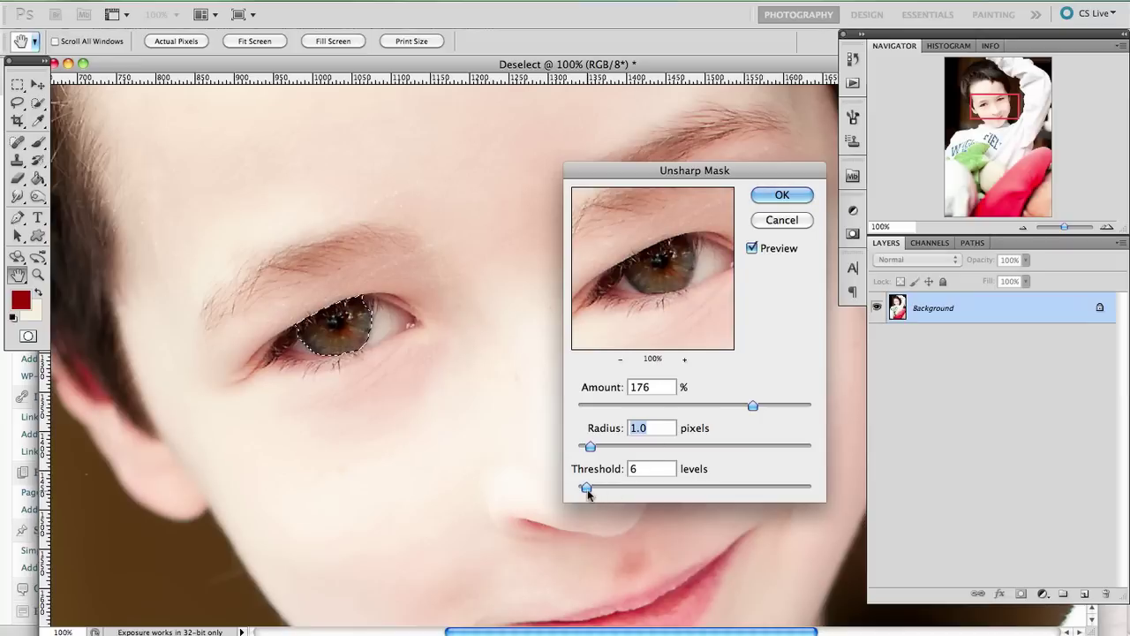
left_click_drag(585, 491, 584, 488)
left_click_drag(752, 407, 561, 420)
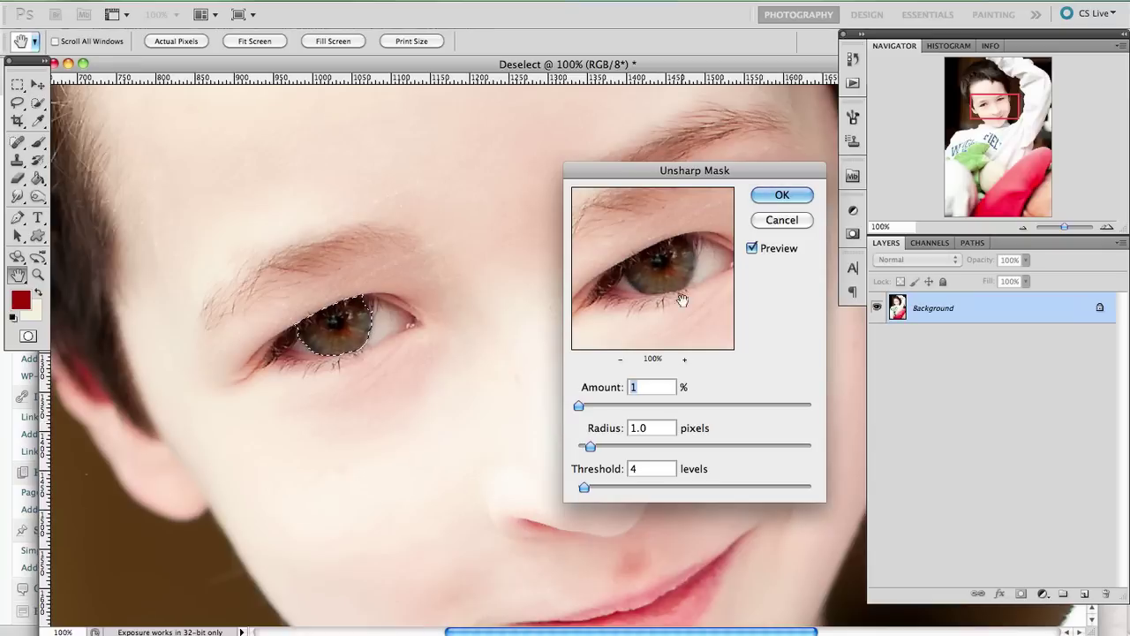
left_click_drag(579, 407, 689, 407)
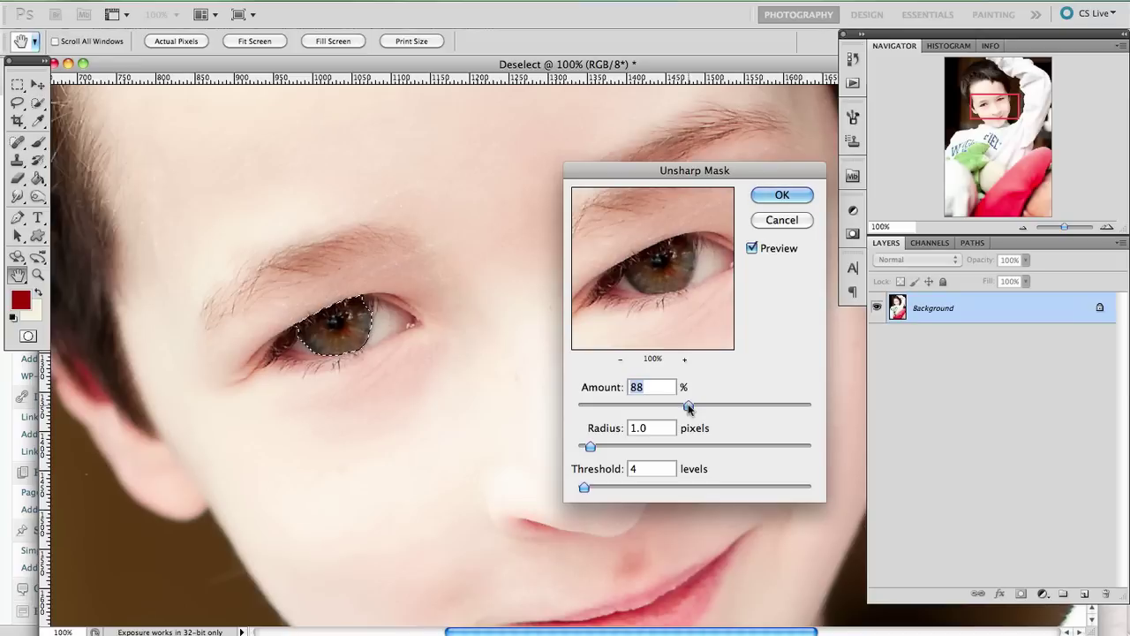
left_click_drag(688, 407, 693, 407)
left_click_drag(693, 407, 689, 407)
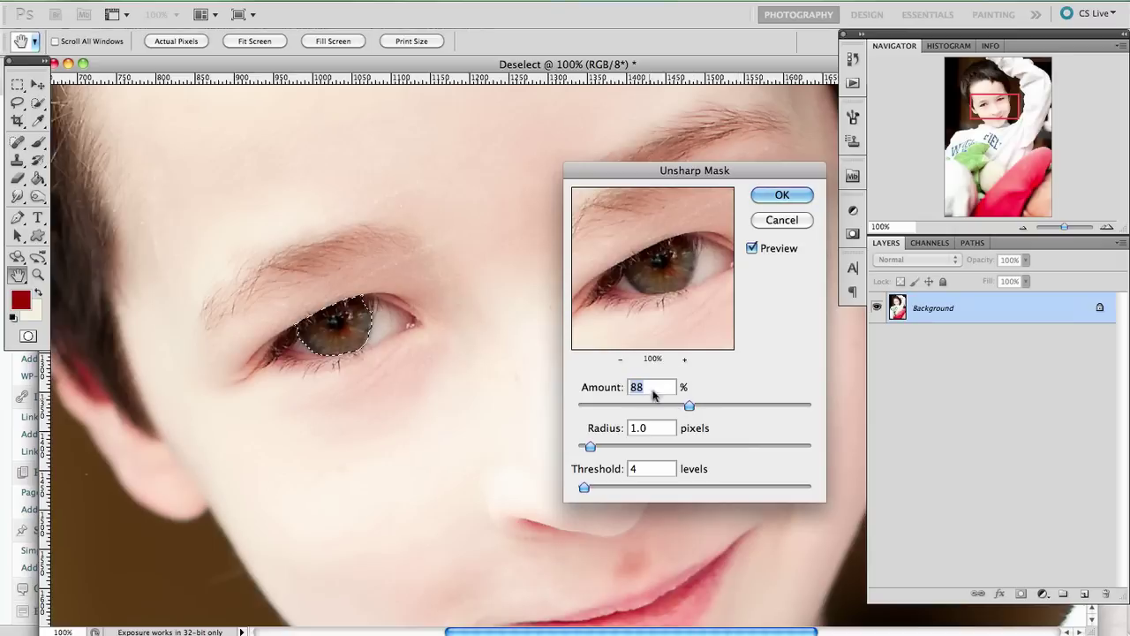
left_click(783, 195)
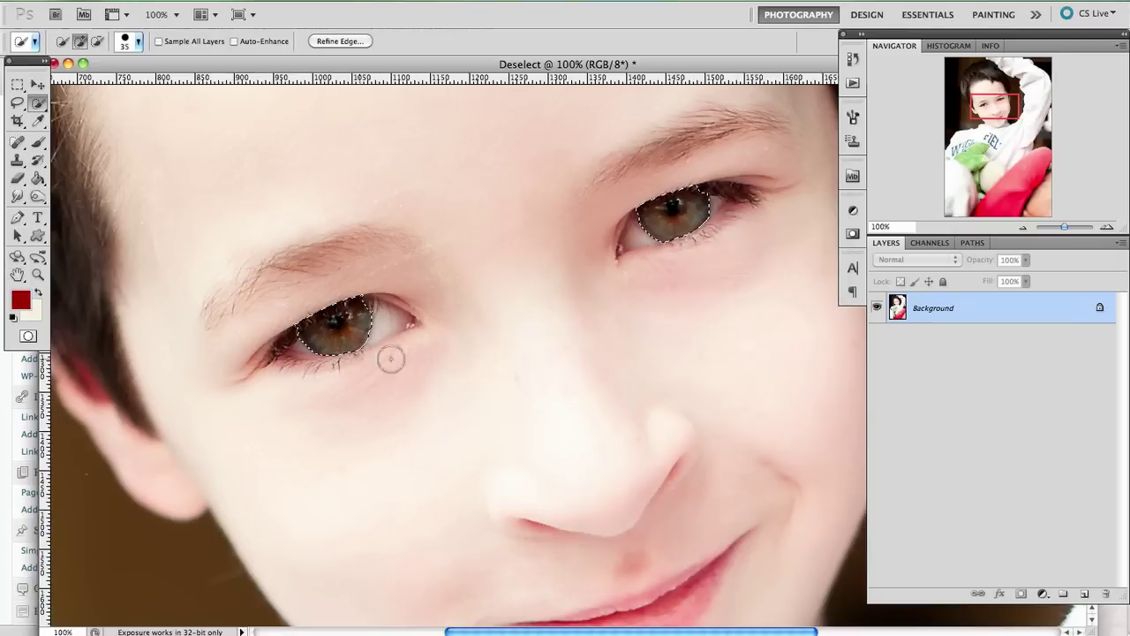
Create a new History snapshot of the sharpened eyes
left_click(852, 58)
left_click(793, 520)
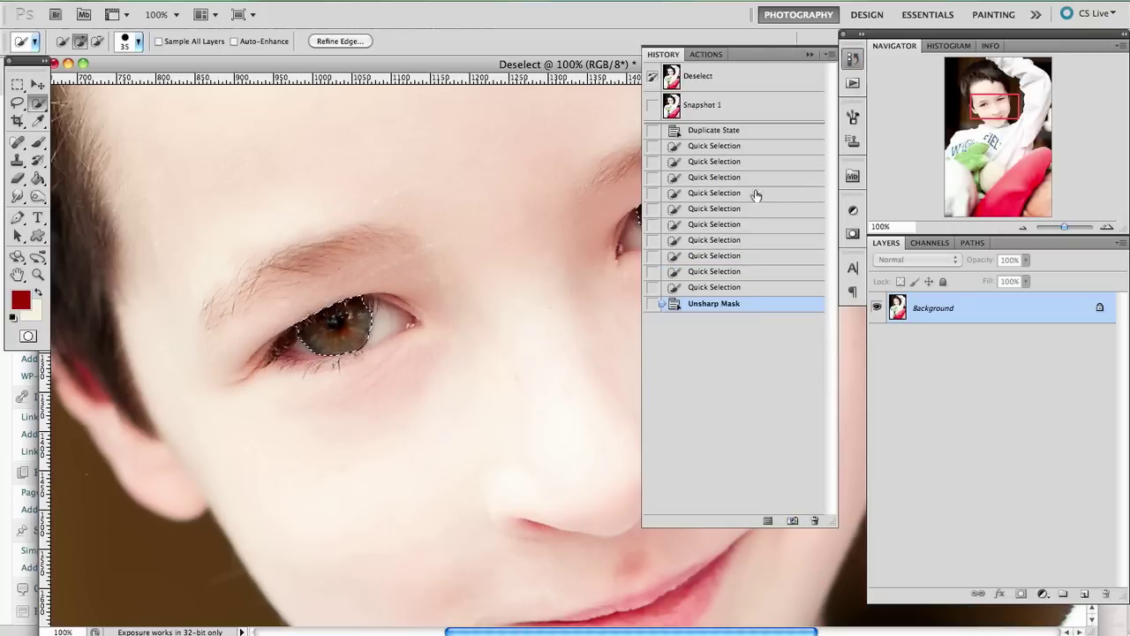
left_click(809, 55)
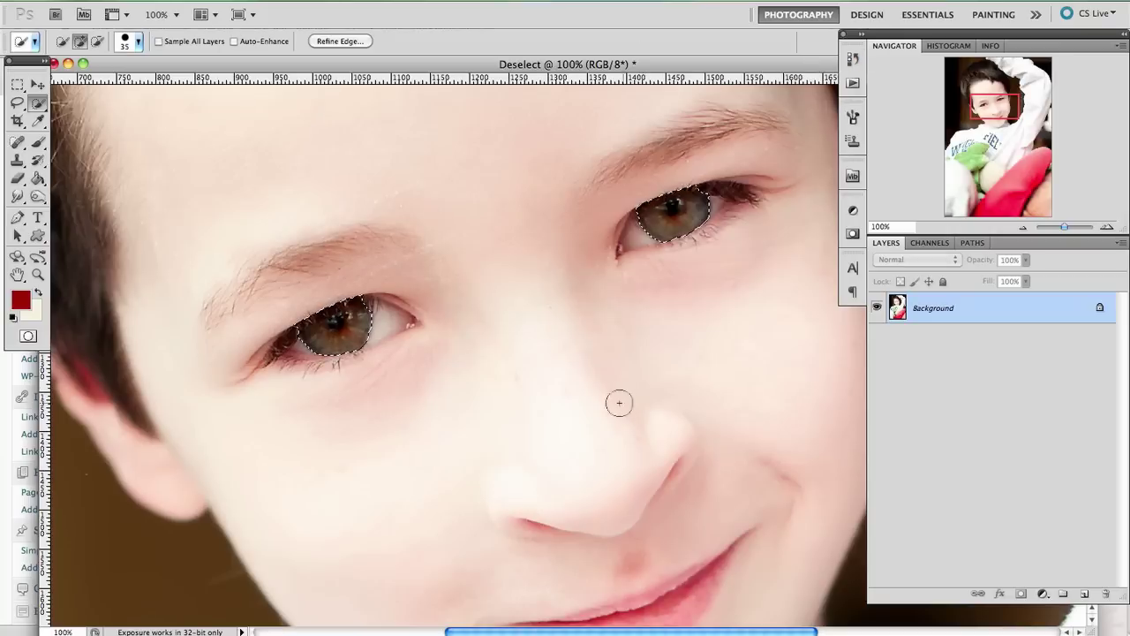
Burn over the irises with a soft round Burn brush sized 15
left_click(37, 198)
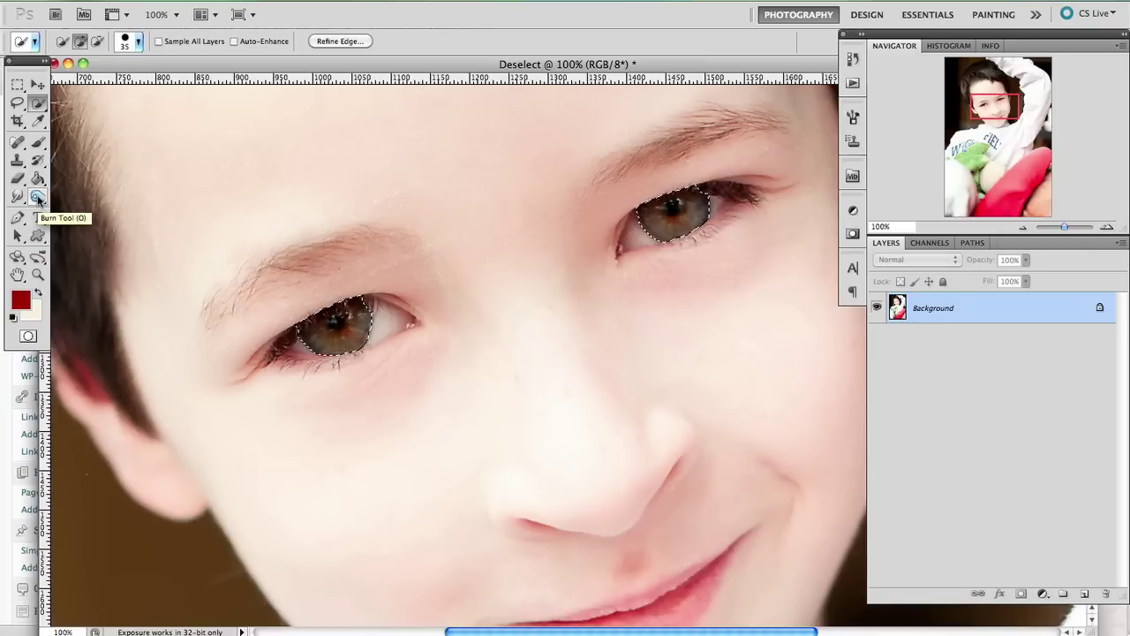
left_click(37, 198)
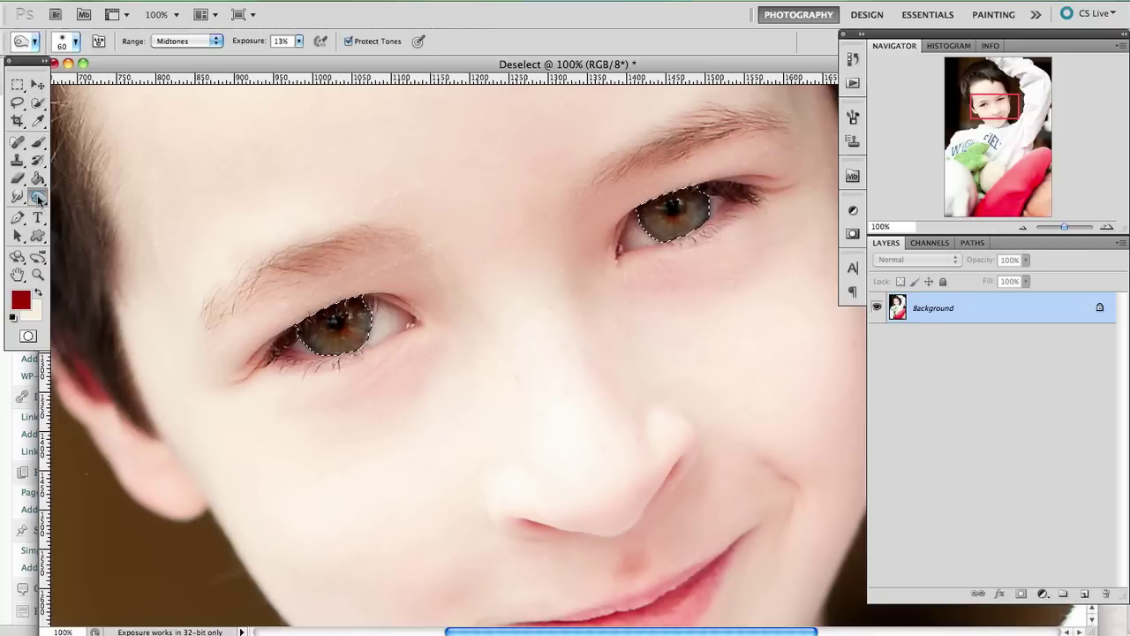
left_click(357, 322)
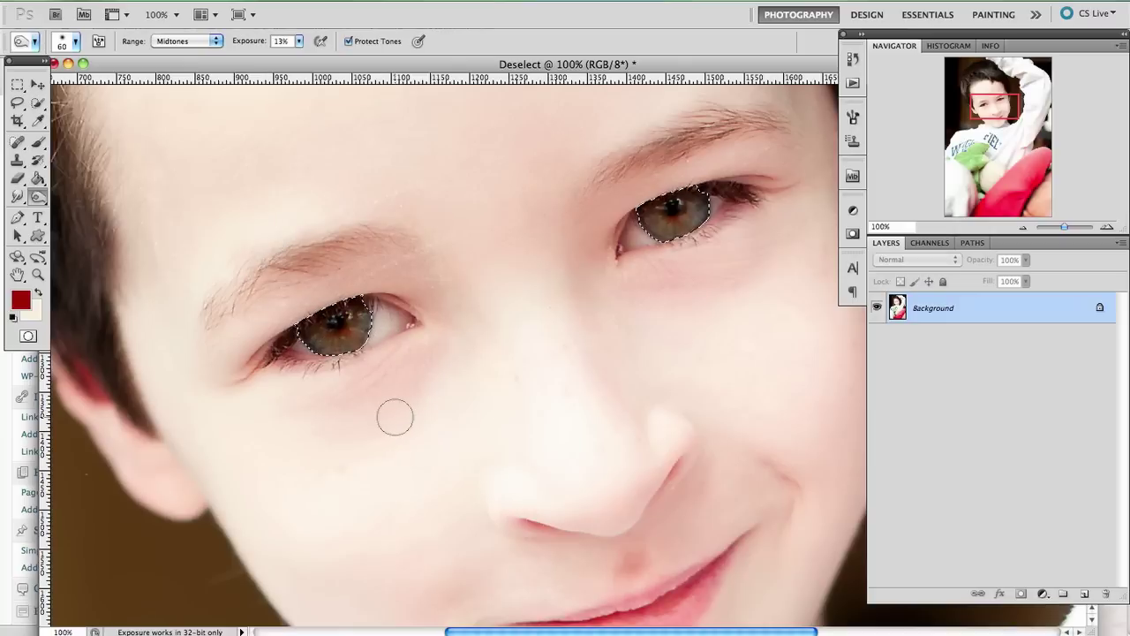
left_click(76, 42)
left_click(24, 152)
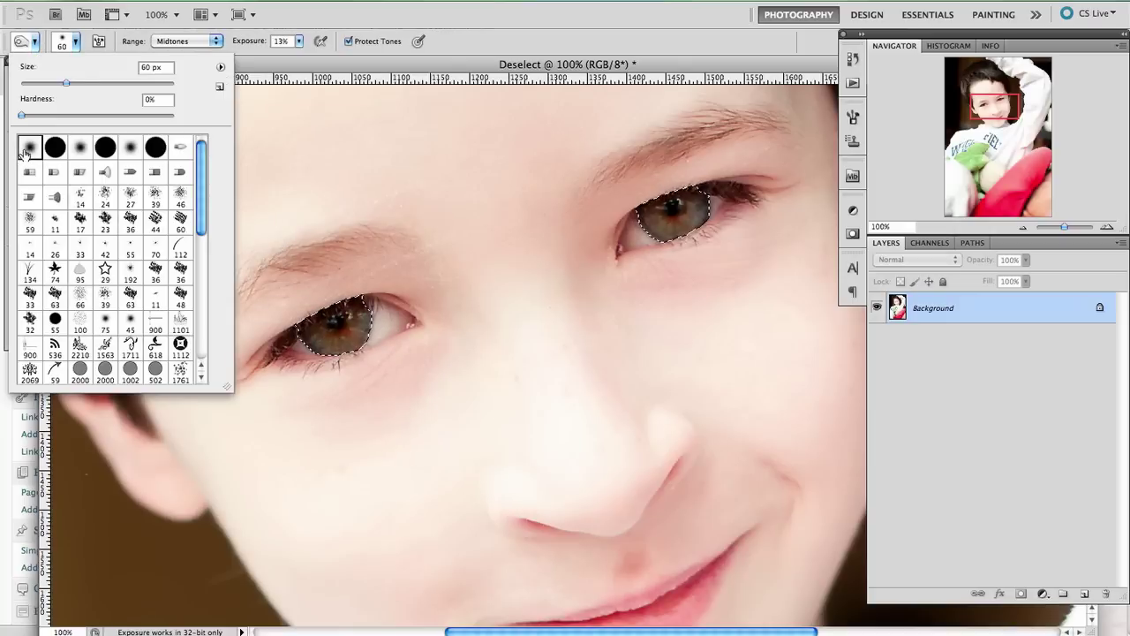
left_click(76, 49)
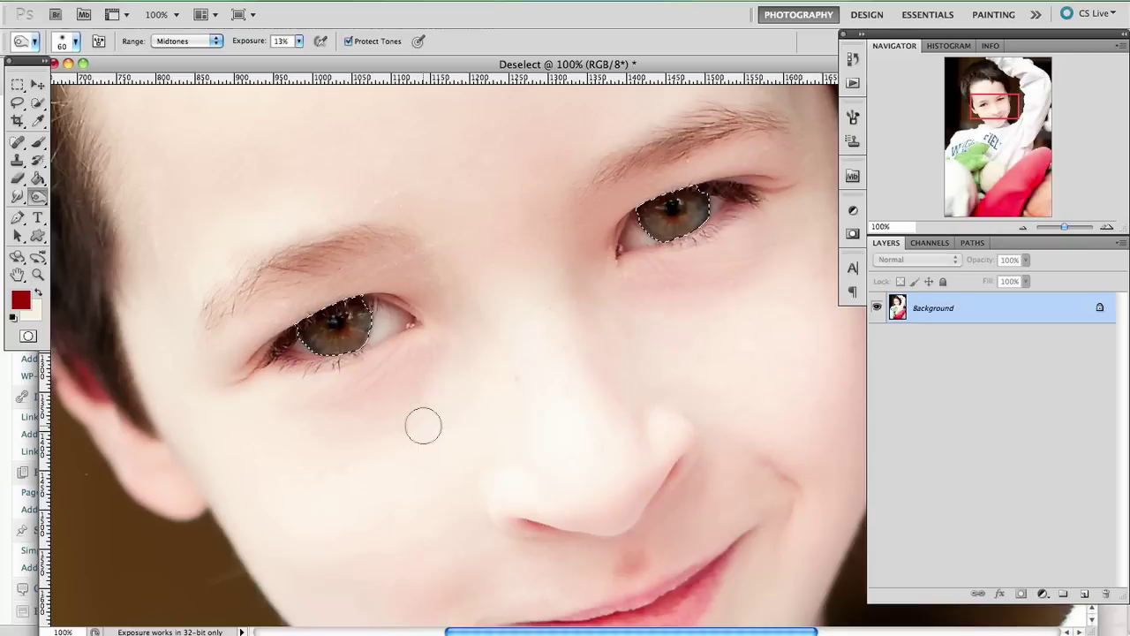
key("bracketleft")
key("bracketleft")
key("bracketleft")
key("bracketleft")
key("bracketleft")
left_click_drag(686, 228, 662, 210)
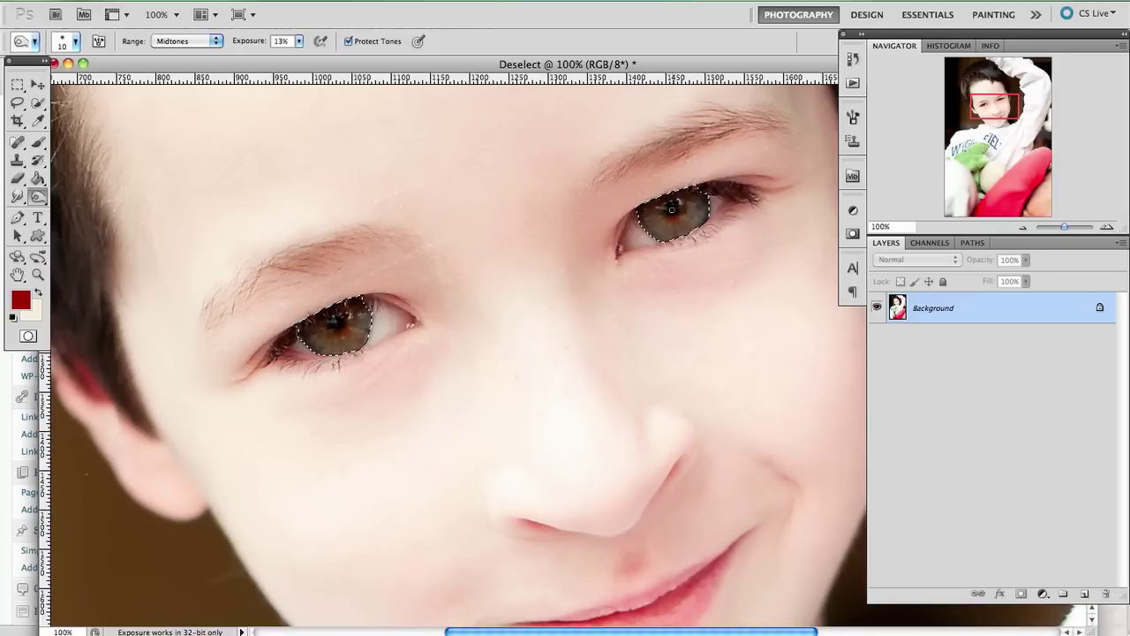
Set the Burn tool's range to Shadows and exposure to 11%
left_click(215, 42)
left_click(209, 32)
left_click(299, 41)
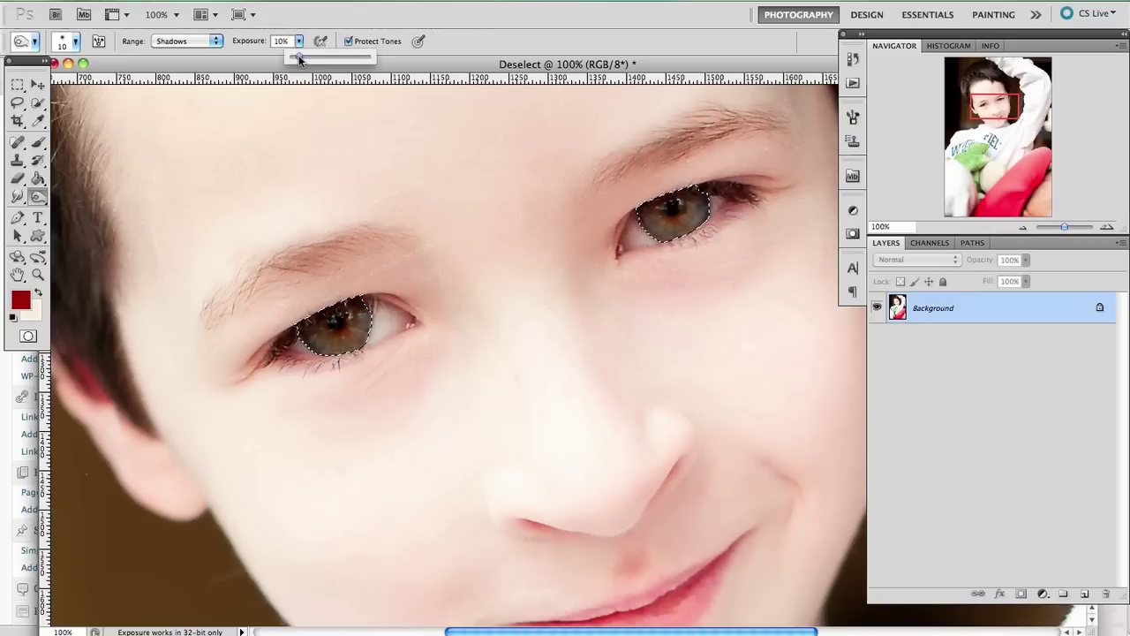
left_click_drag(302, 57, 299, 57)
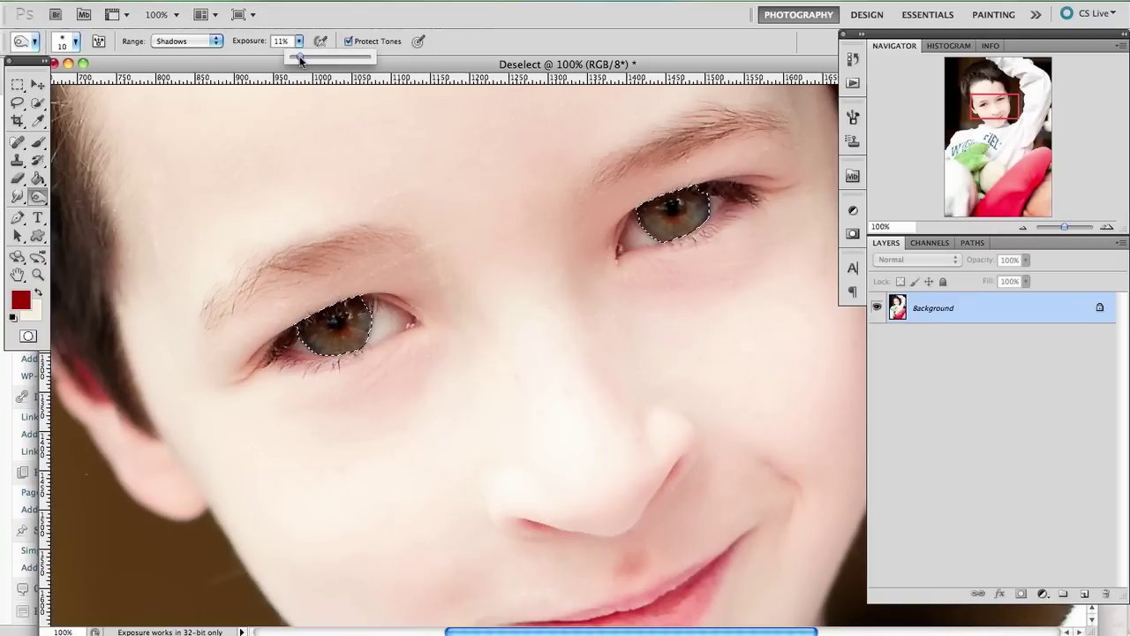
left_click(337, 320)
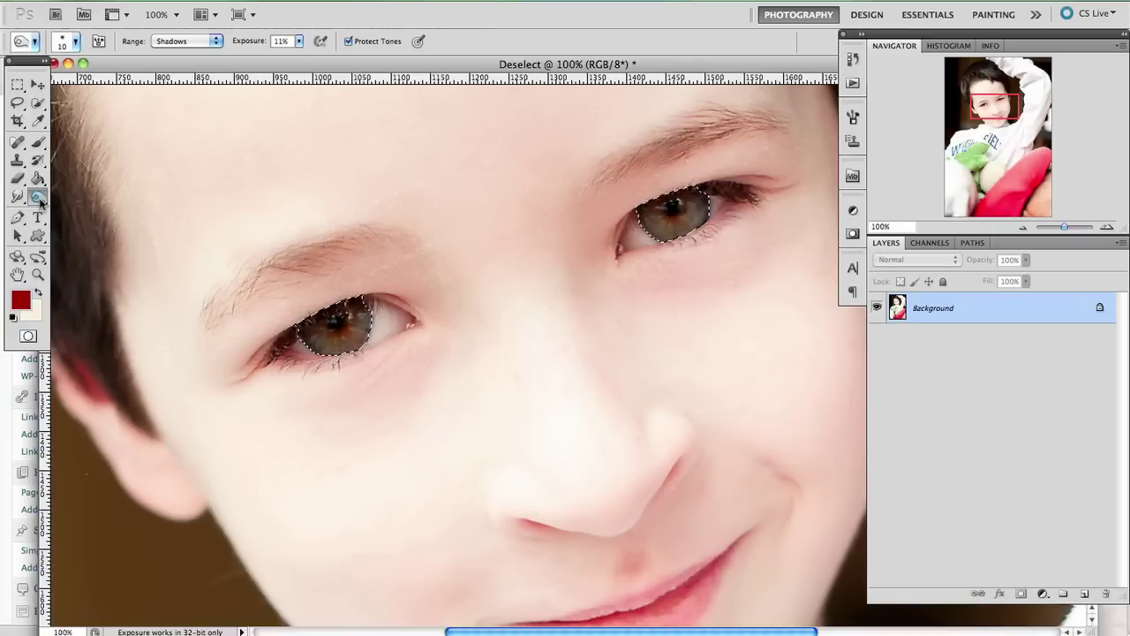
Dodge the right iris highlights at 5% exposure with a smaller brush
left_click(40, 202)
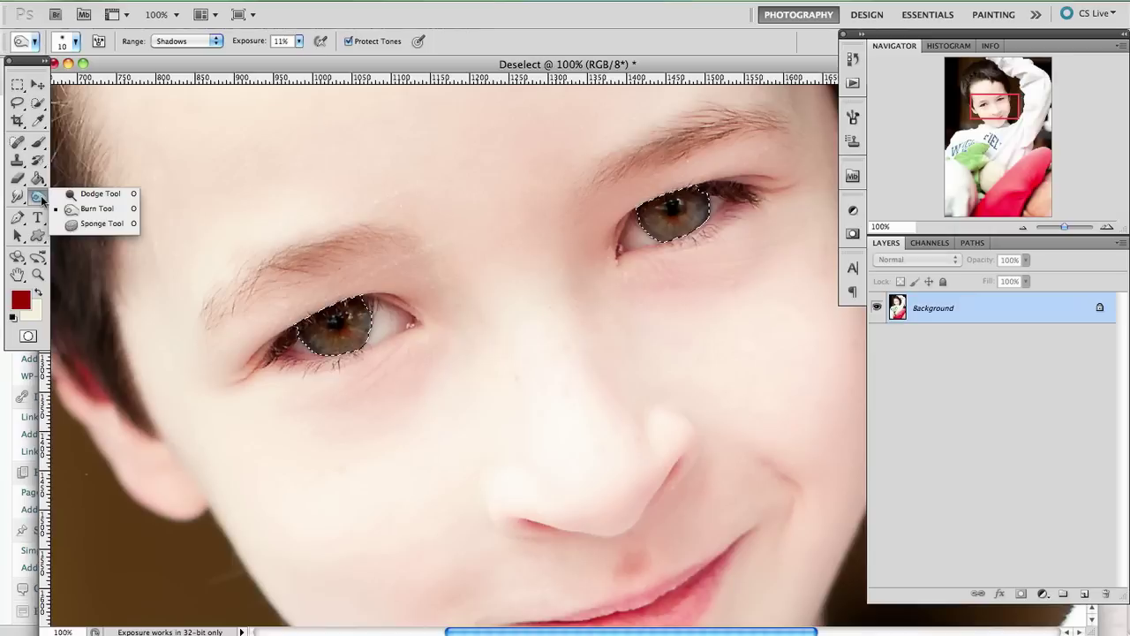
left_click(86, 196)
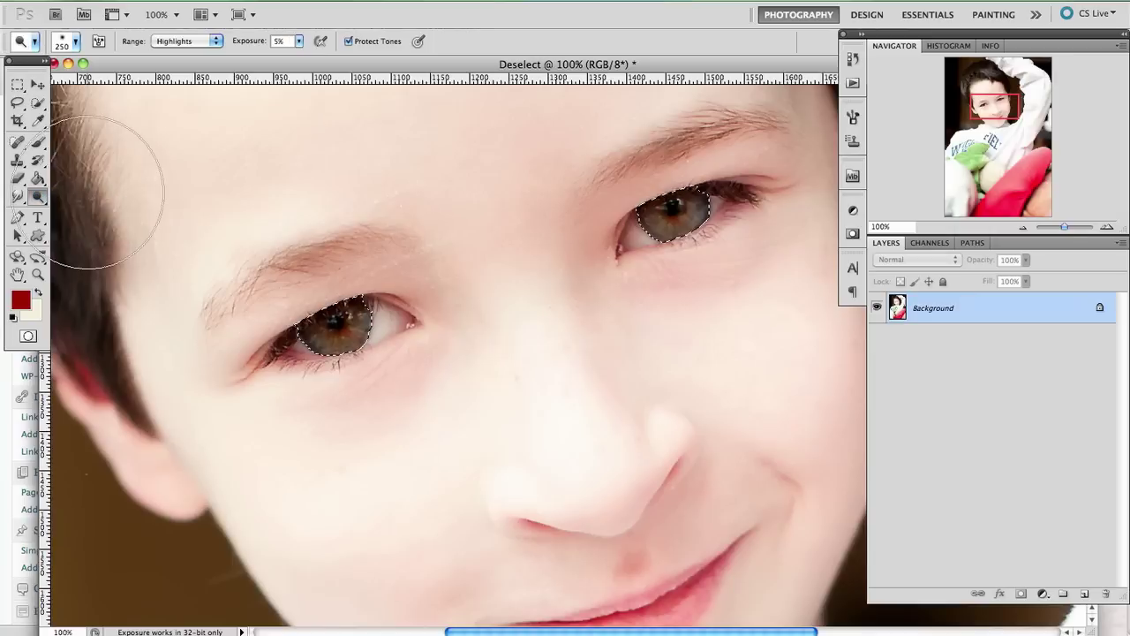
key("bracketleft")
key("bracketleft")
key("bracketleft")
key("bracketleft")
key("bracketleft")
key("bracketleft")
key("bracketleft")
key("bracketleft")
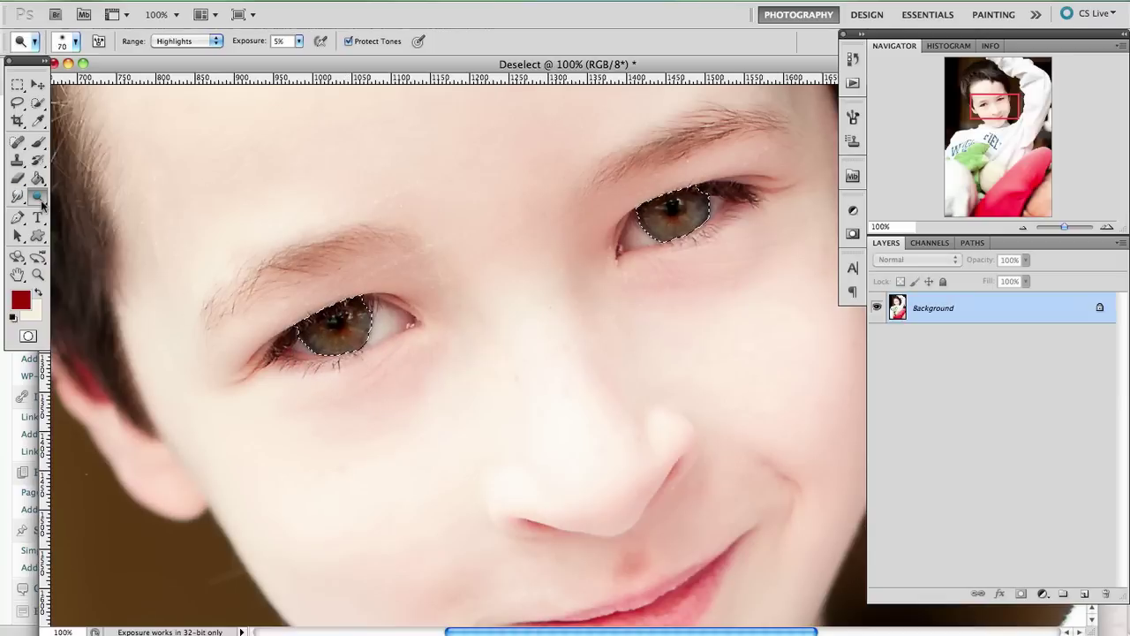
key("bracketleft")
key("bracketleft")
key("bracketleft")
mouse_move(688, 207)
left_mouse_down()
mouse_move(661, 230)
mouse_move(647, 209)
mouse_move(689, 202)
left_mouse_up()
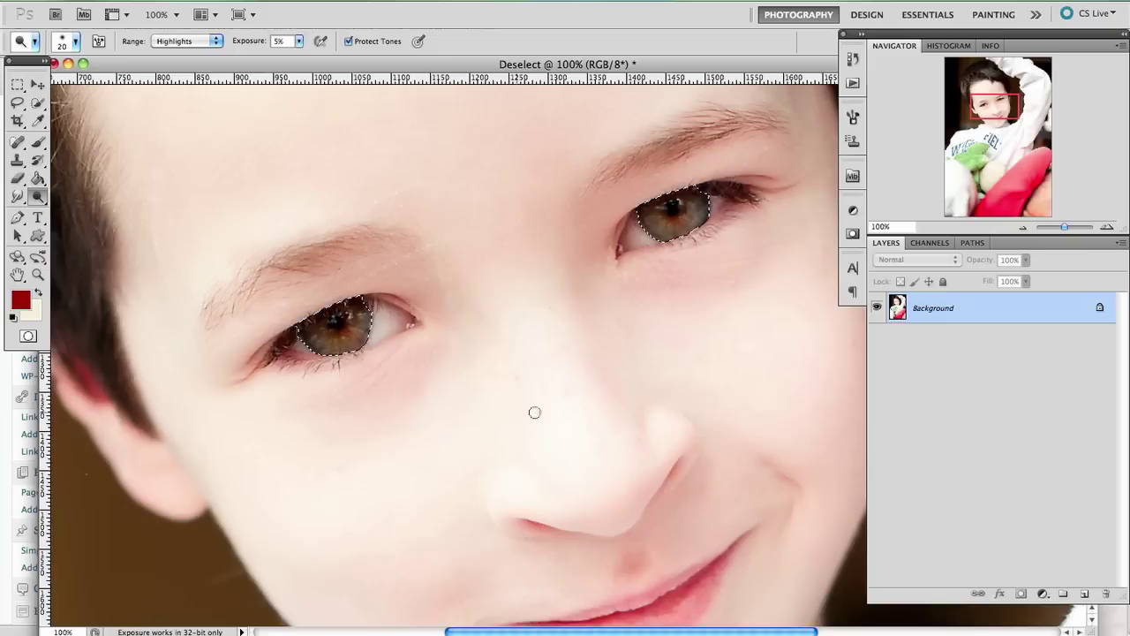
Save Snapshot 2, compare it with Snapshot 1, then dodge the left iris's lower part
left_click(852, 58)
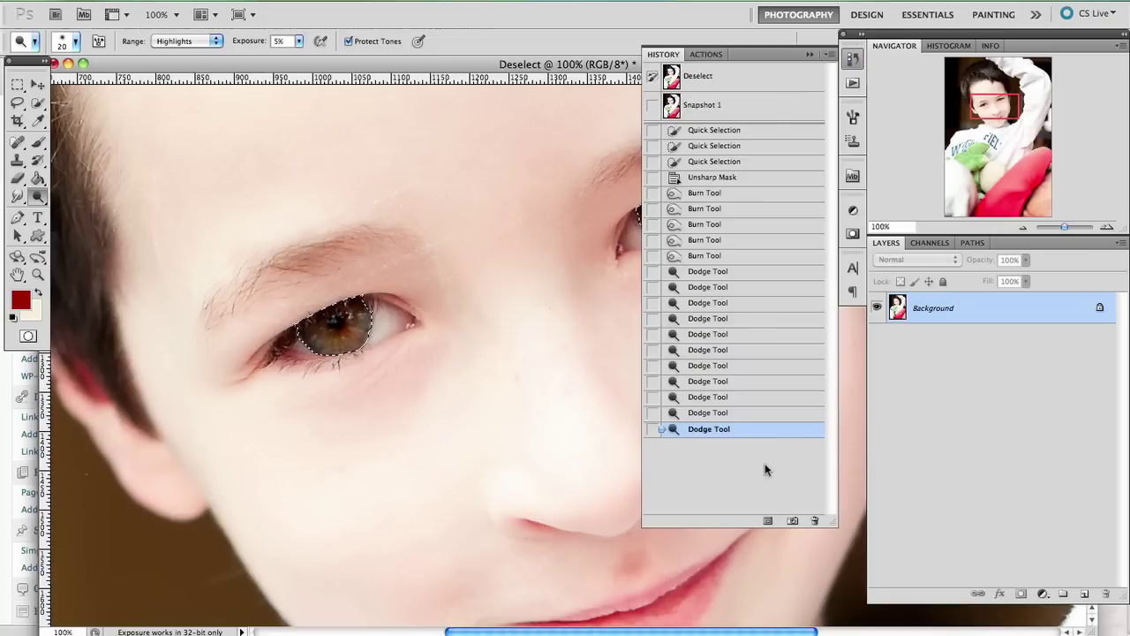
left_click(793, 520)
left_click(732, 107)
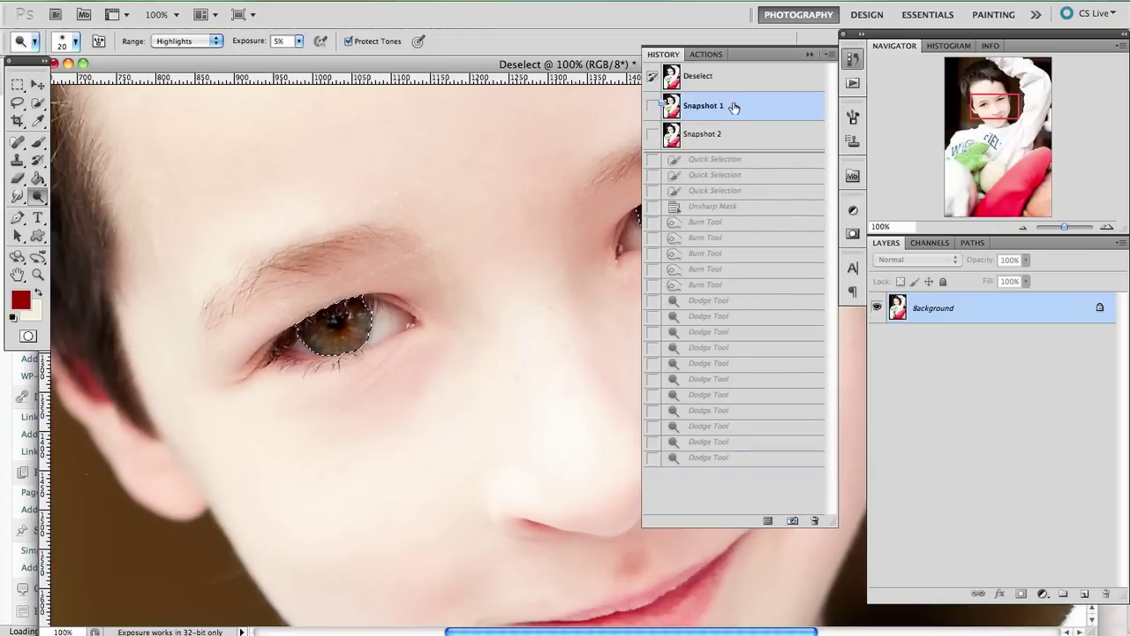
left_click(729, 134)
left_click(724, 104)
left_click(726, 143)
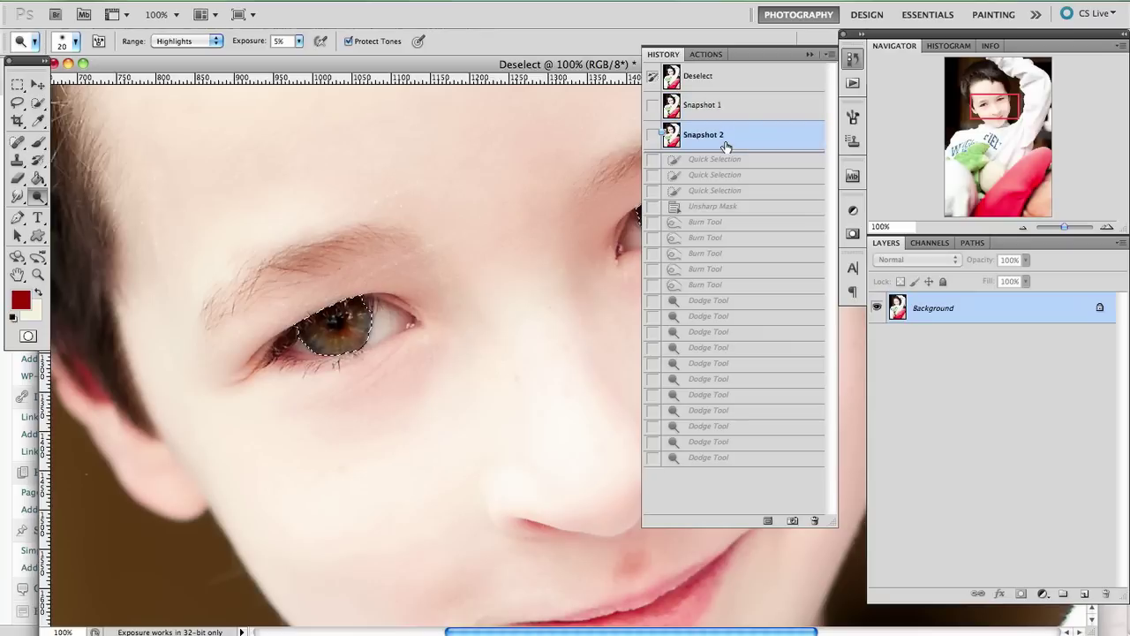
left_click(806, 52)
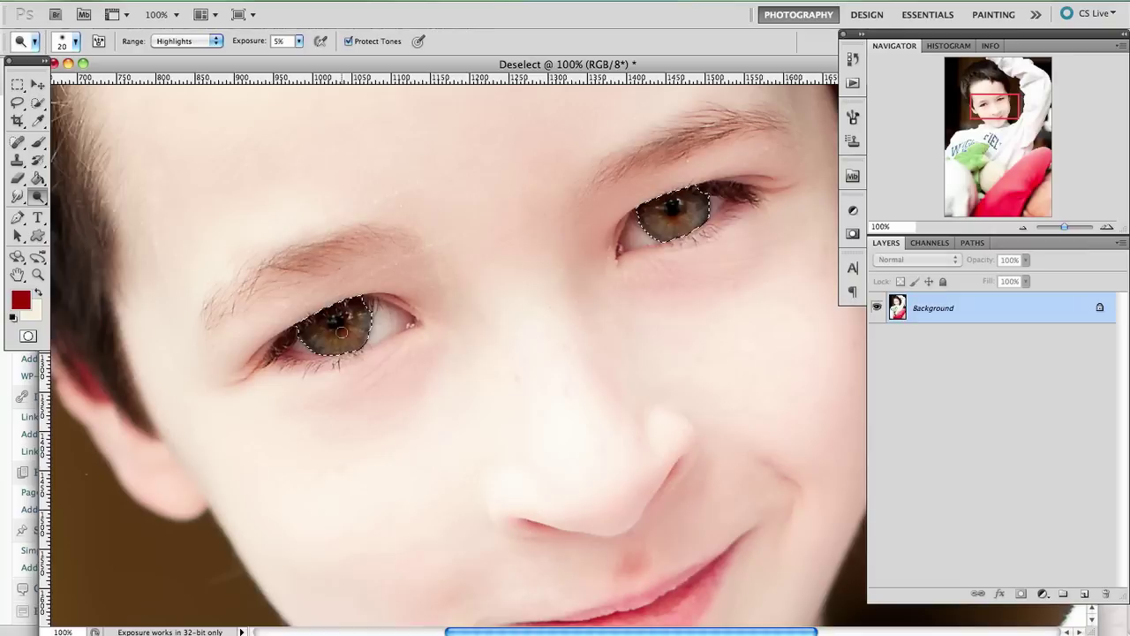
mouse_move(335, 322)
left_mouse_down()
mouse_move(320, 341)
mouse_move(355, 324)
left_mouse_up()
Start a Photo Filter on the selected eyes and choose the Cyan filter
left_click(189, 3)
mouse_move(201, 49)
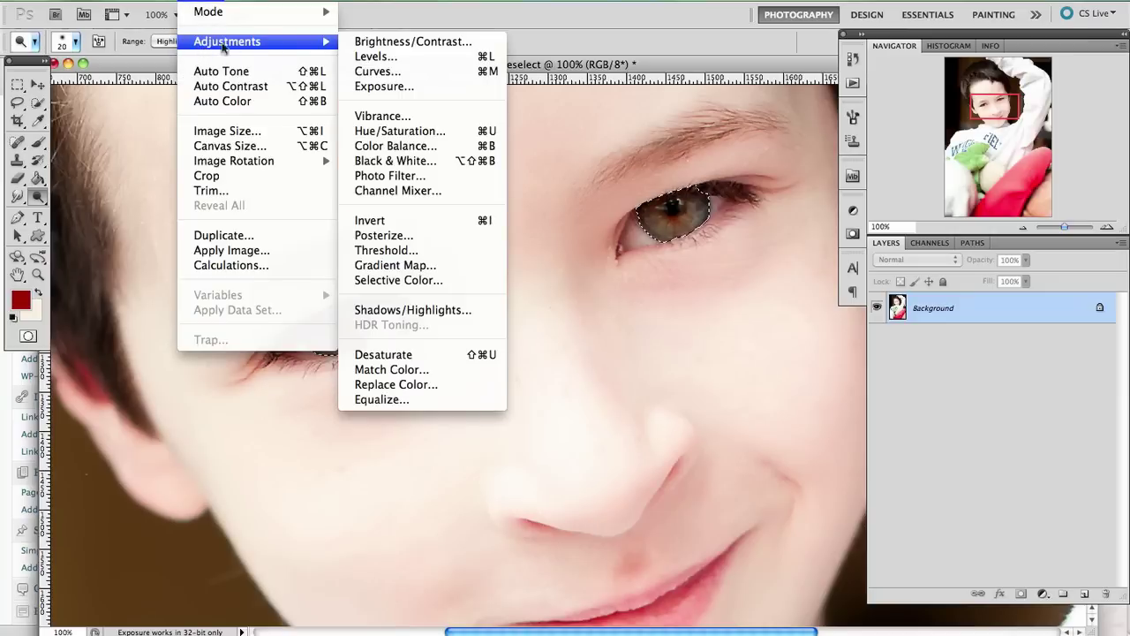
left_click(381, 176)
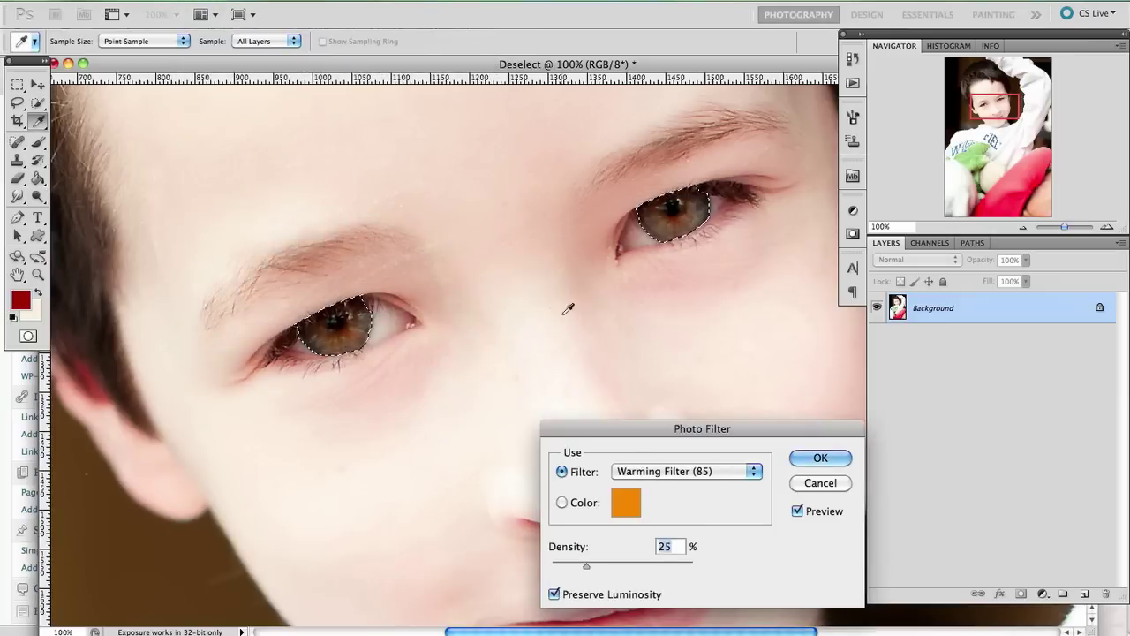
left_click_drag(619, 430, 627, 322)
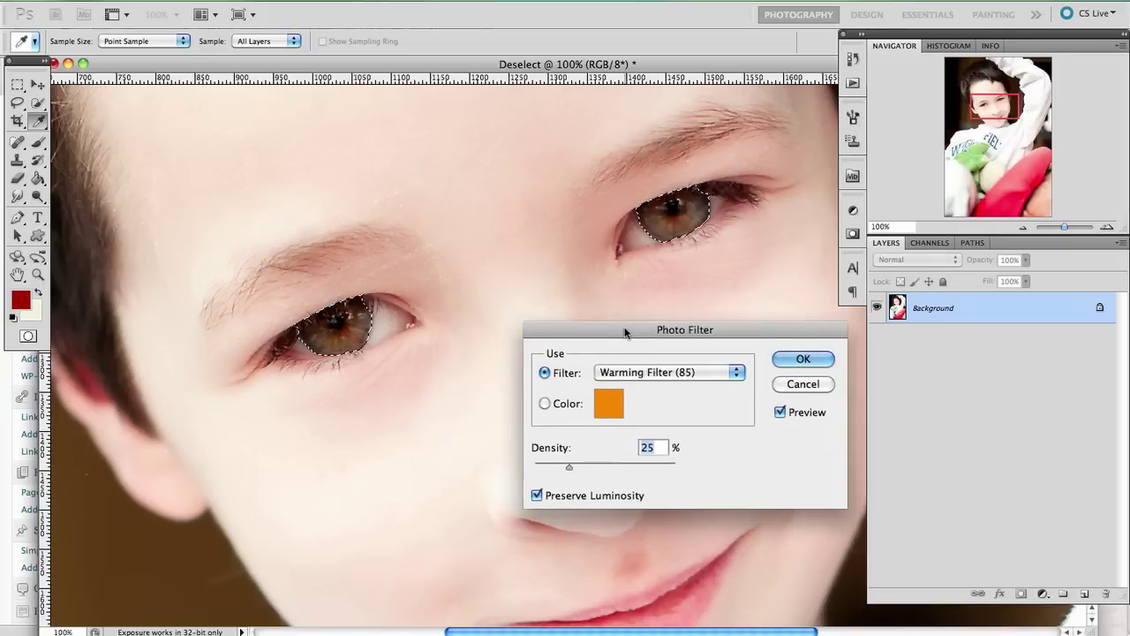
left_click(736, 372)
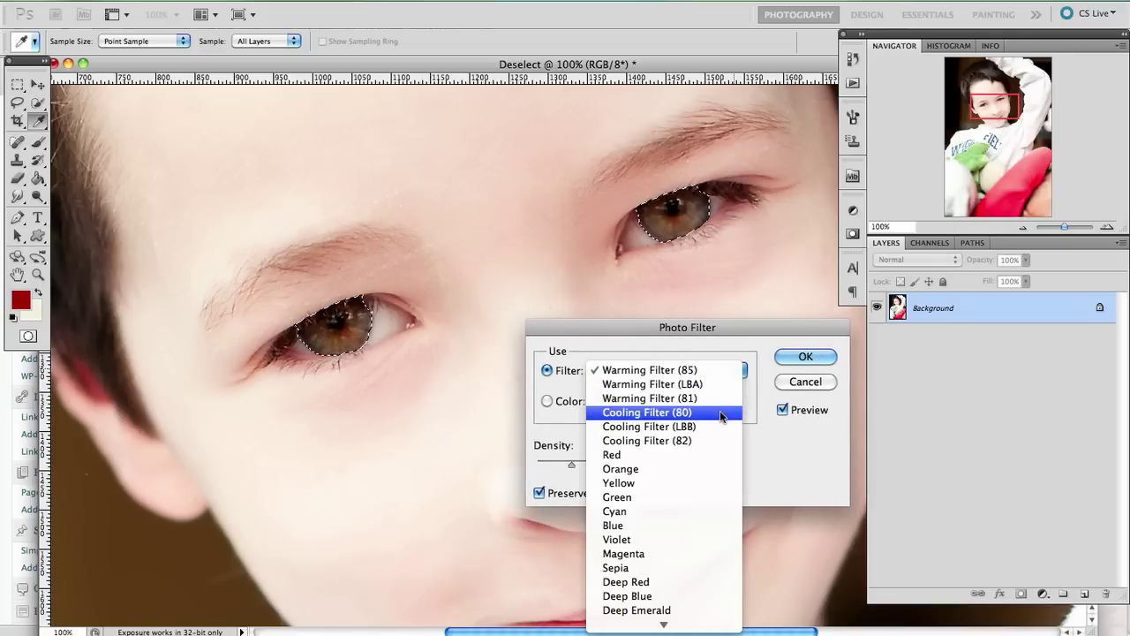
left_click(719, 413)
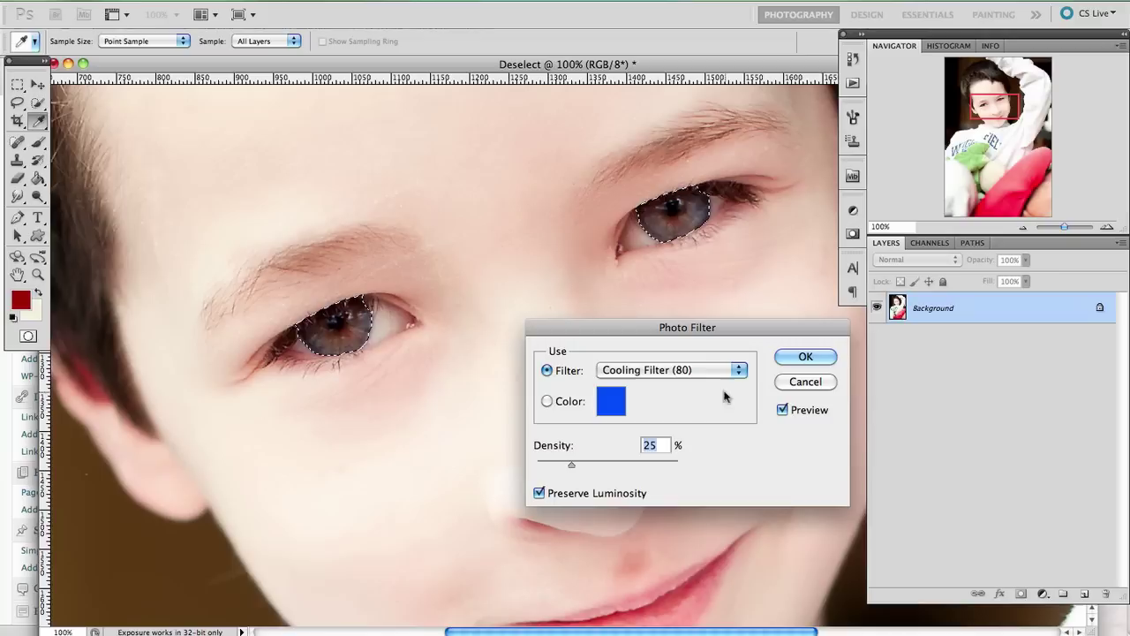
left_click(694, 371)
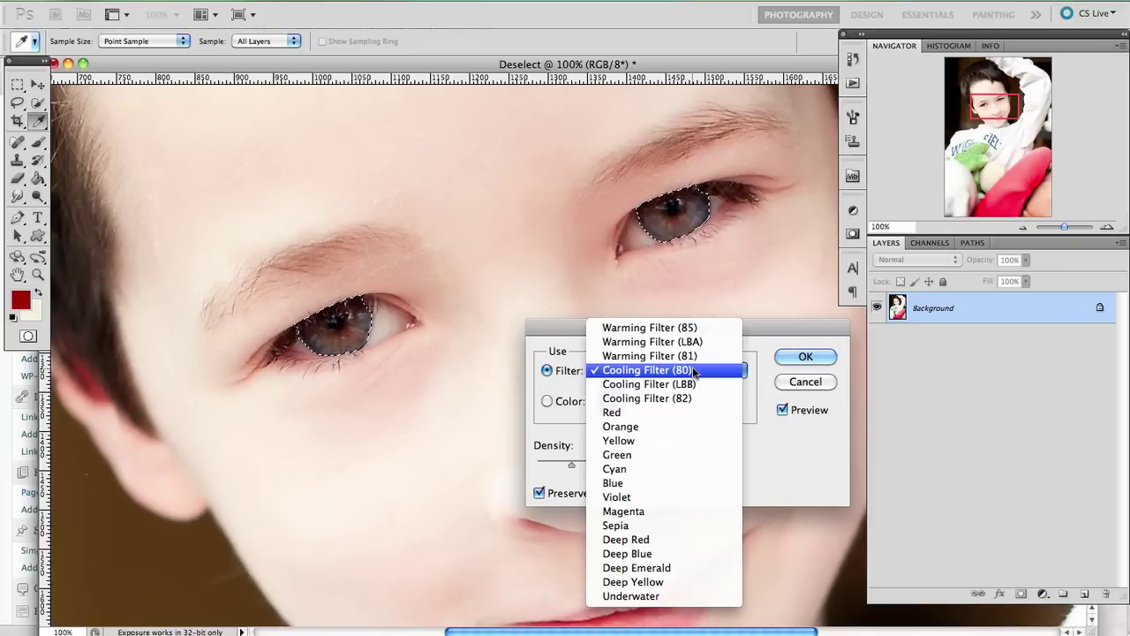
left_click(676, 468)
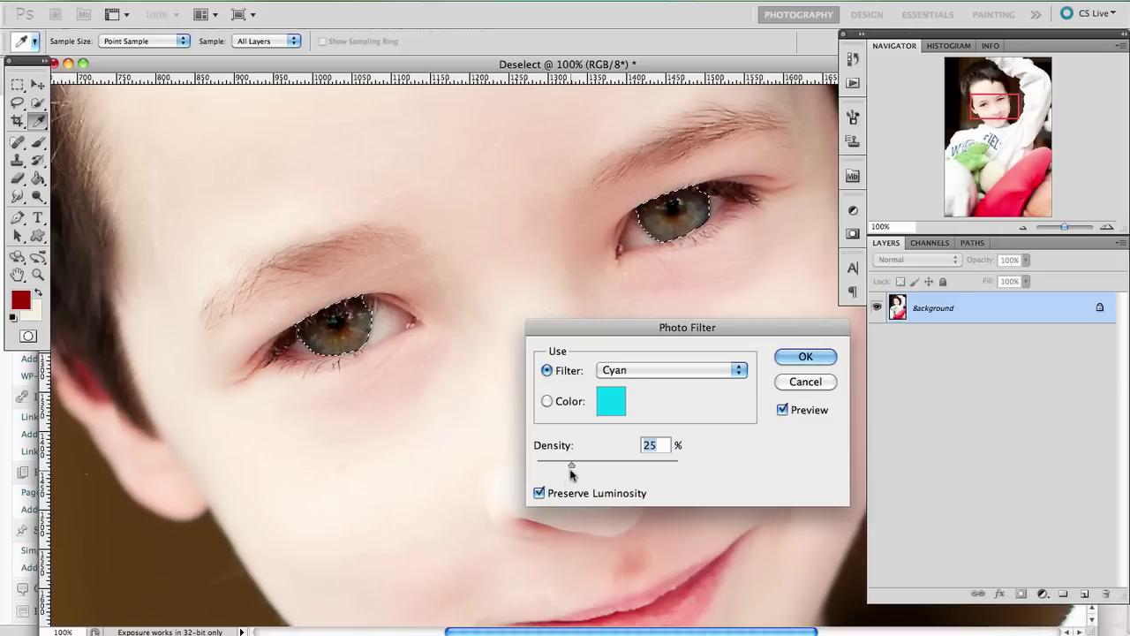
Set the Cyan photo filter density to 14%
left_click_drag(569, 467, 550, 463)
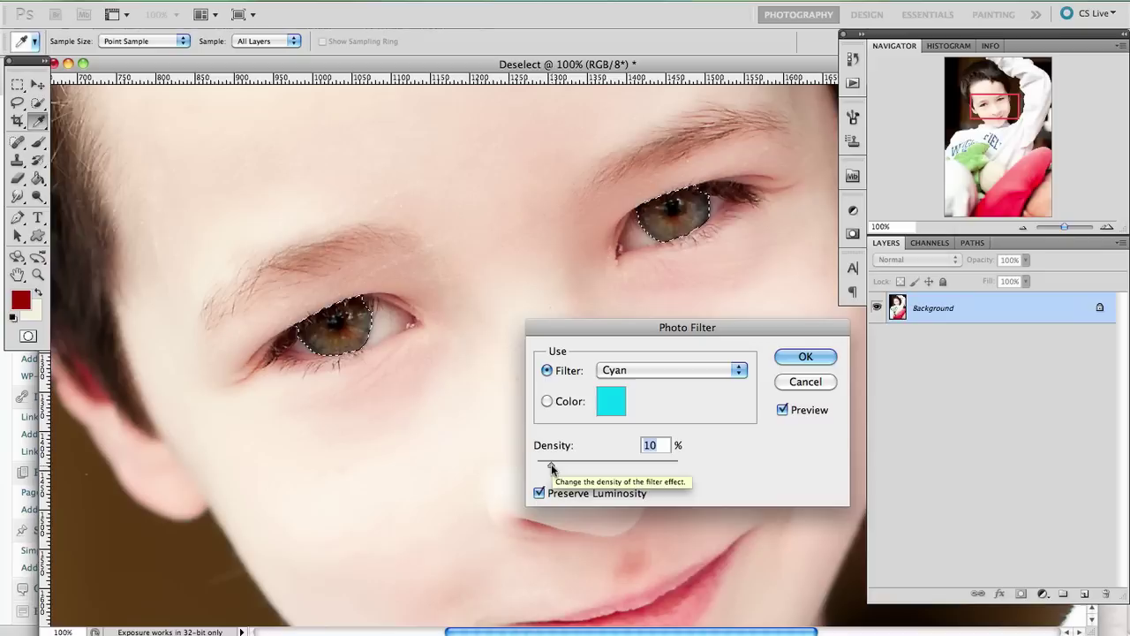
left_click_drag(551, 464, 734, 456)
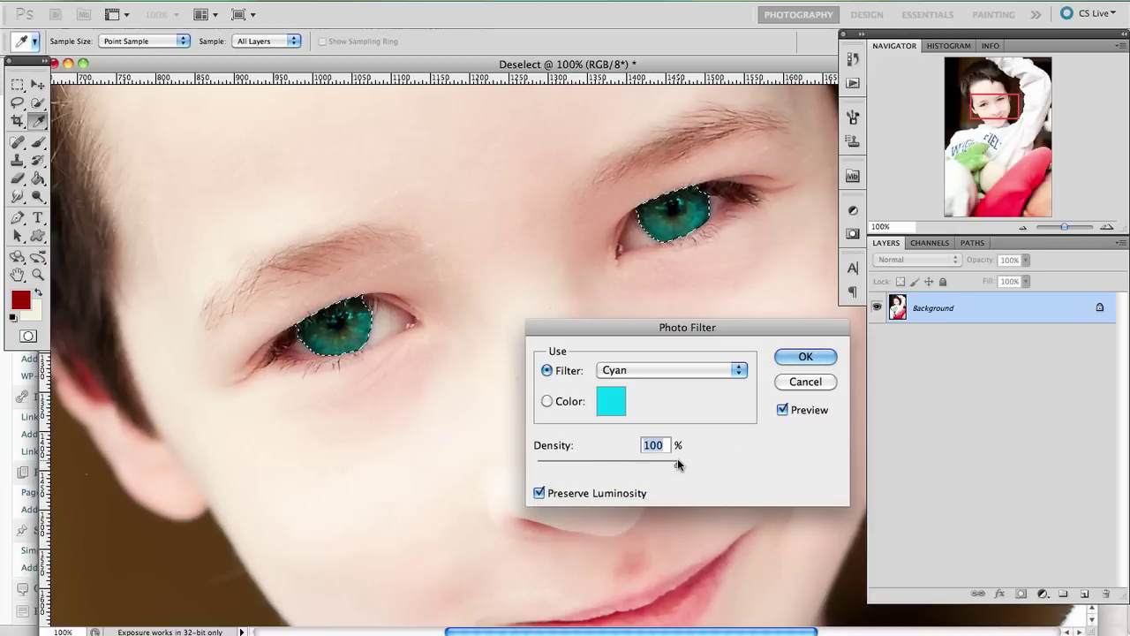
left_click_drag(678, 463, 554, 466)
left_click_drag(557, 467, 555, 468)
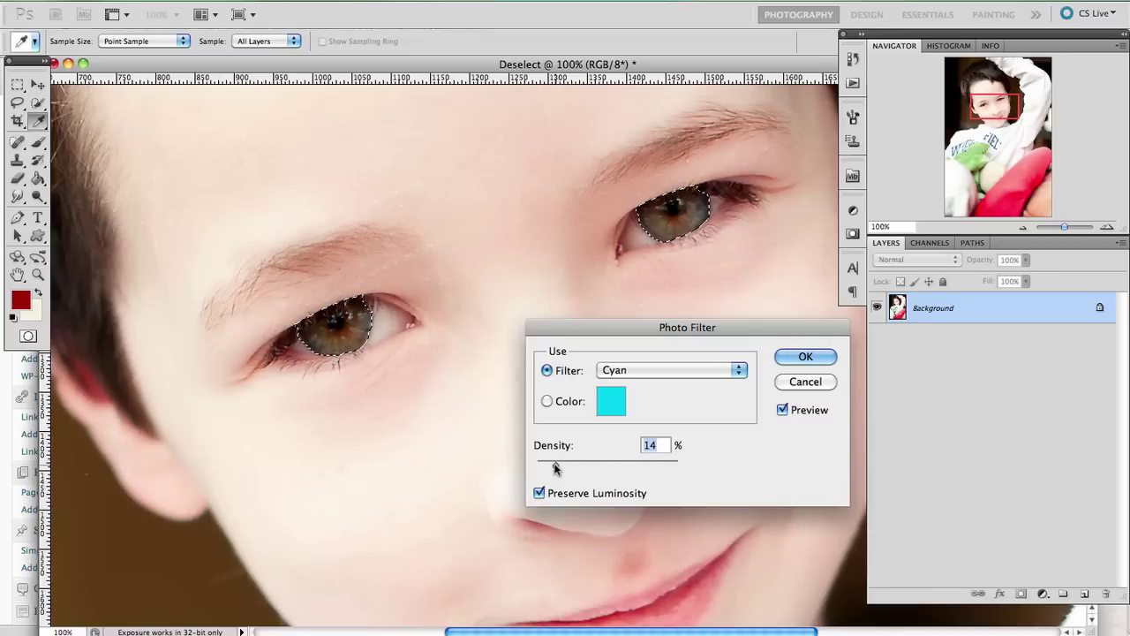
Apply the Cyan photo filter and save the result as Snapshot 3
left_click(790, 362)
key("o")
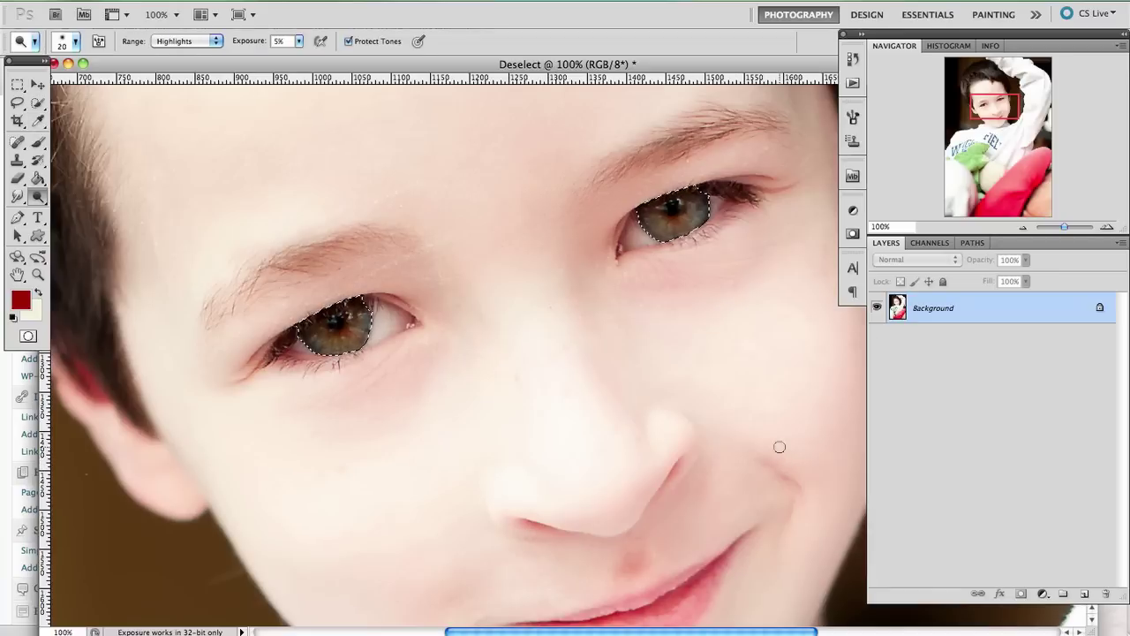
left_click(852, 58)
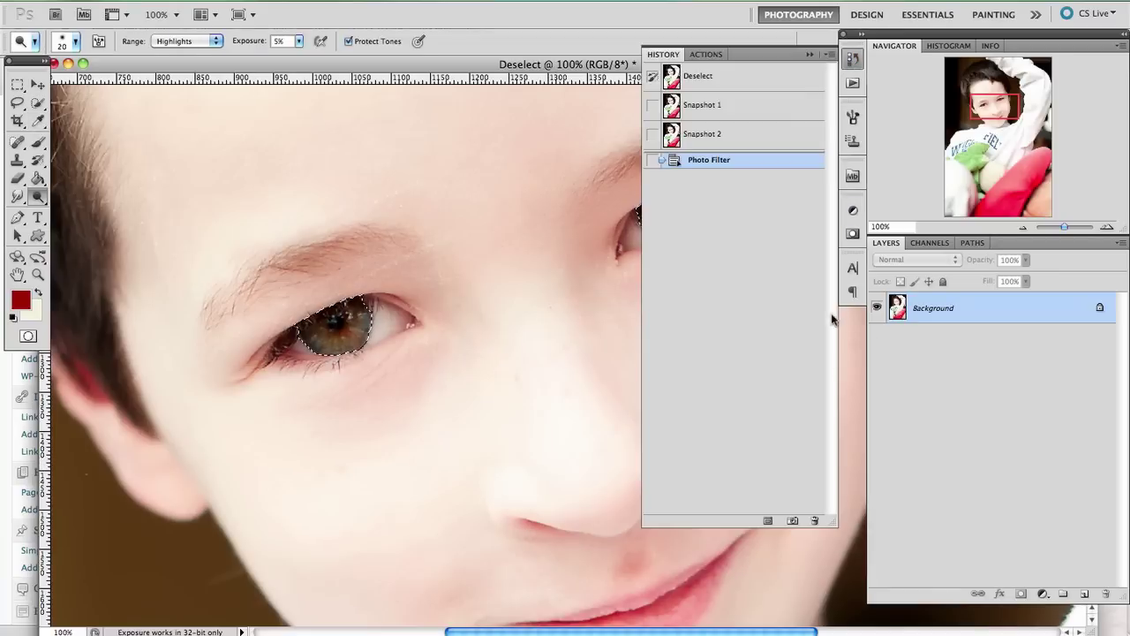
left_click(791, 522)
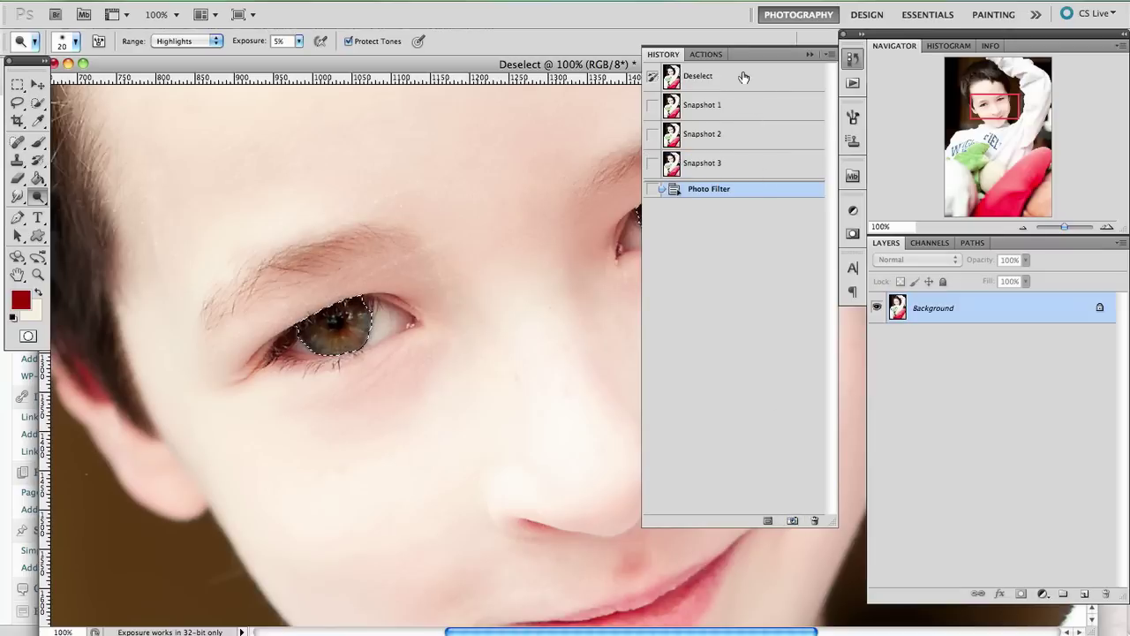
Compare Snapshot 3 against Snapshot 1, then return to Snapshot 3
left_click(745, 166)
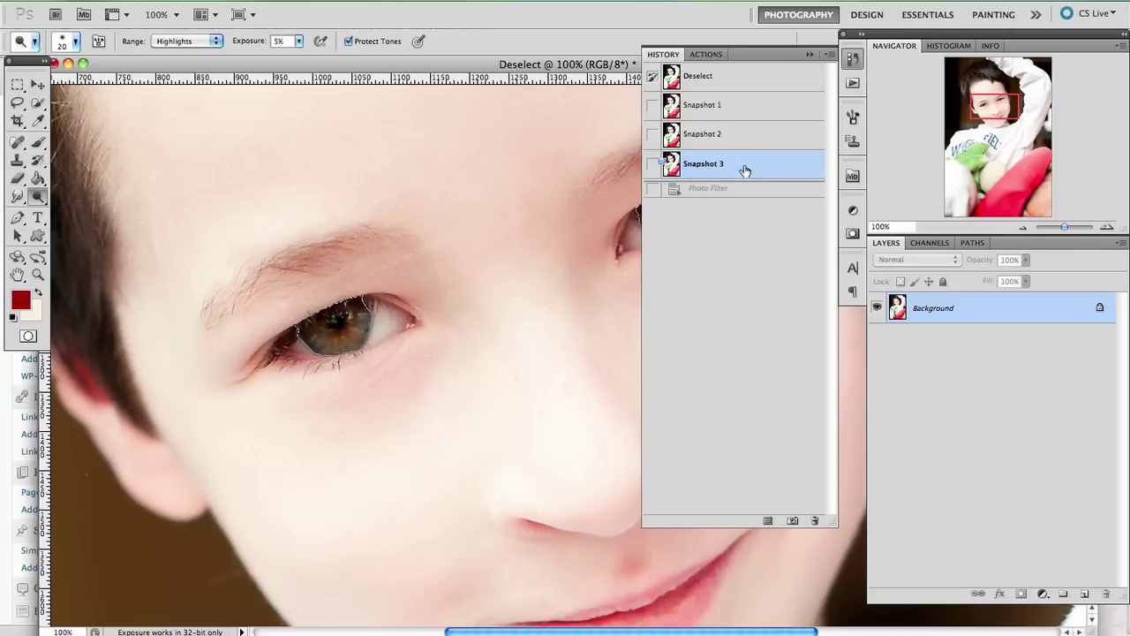
left_click(736, 111)
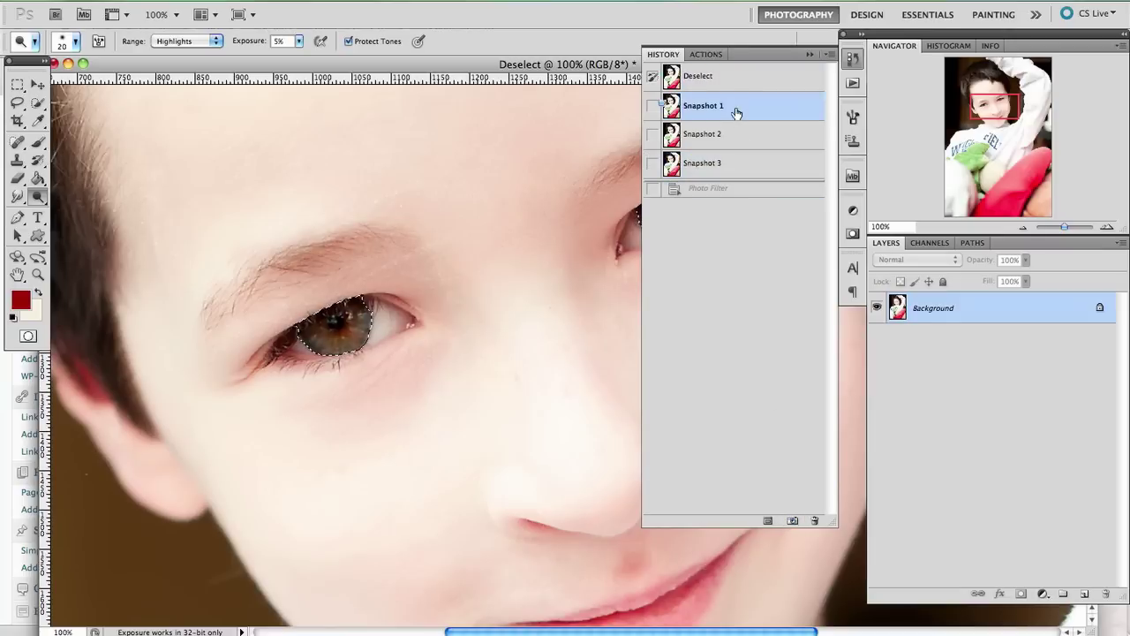
left_click(732, 170)
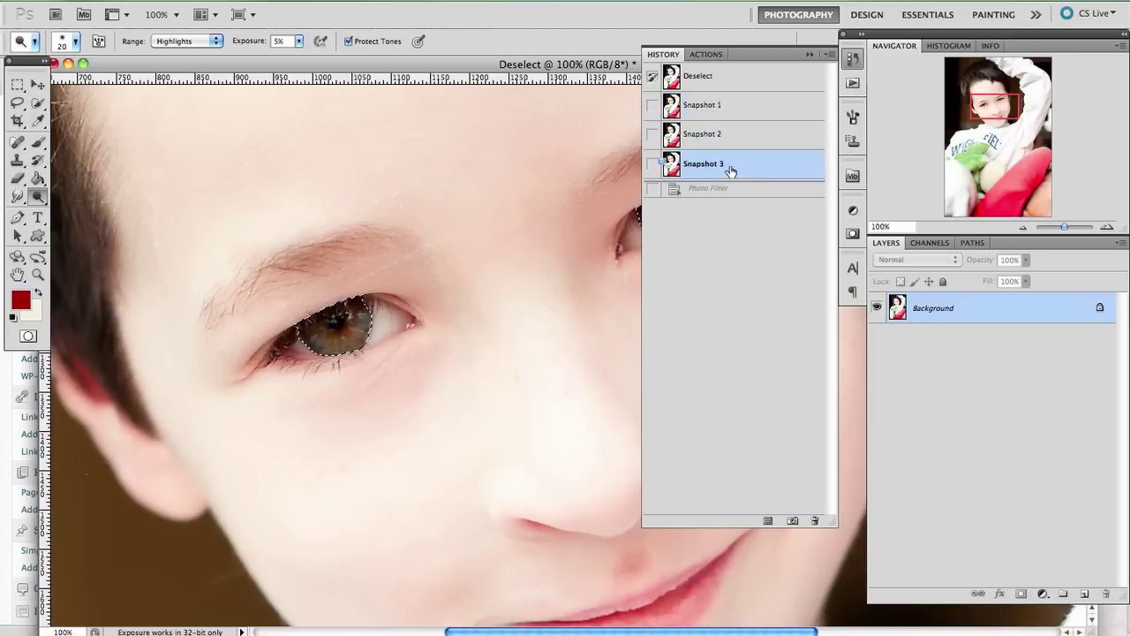
left_click(808, 53)
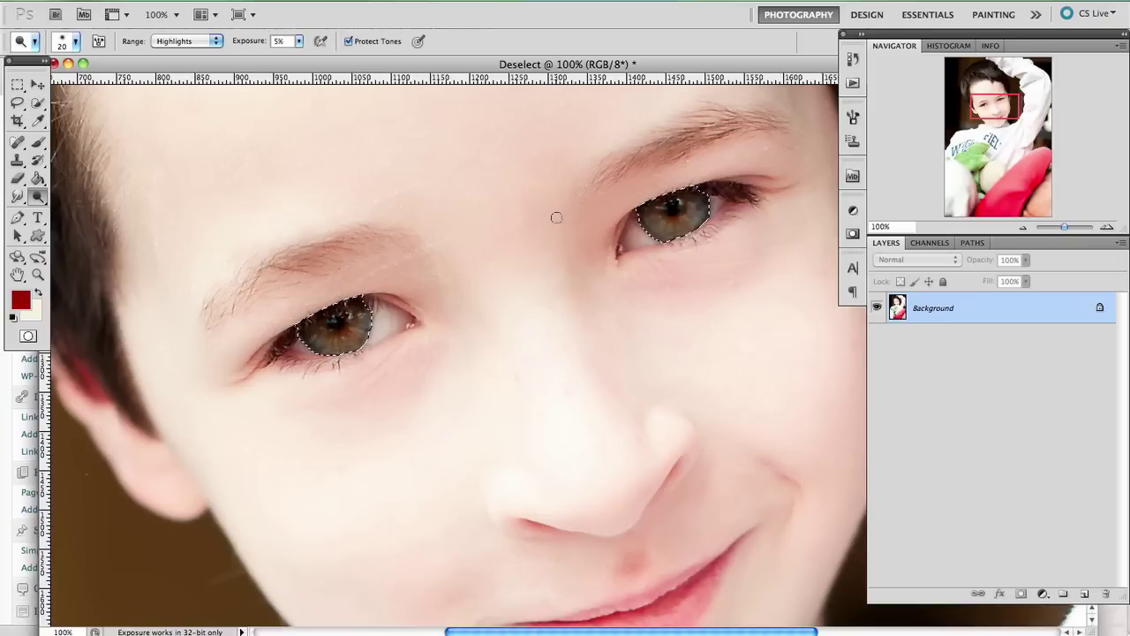
Duplicate the Background into Layer 1 with Cmd+J
left_click(15, 122)
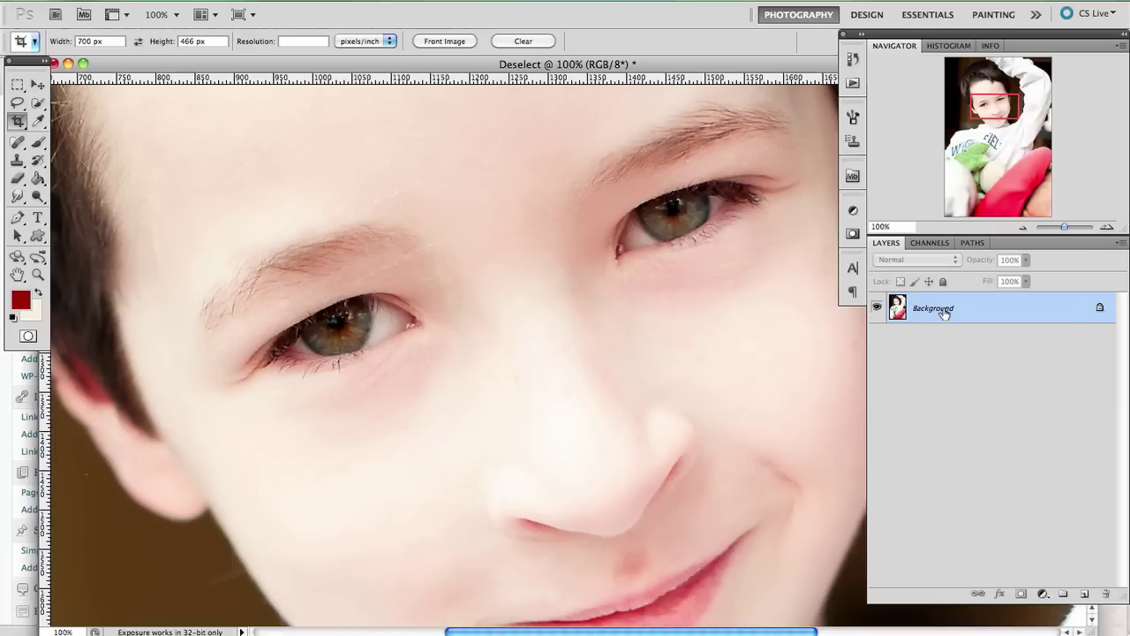
key("super+j")
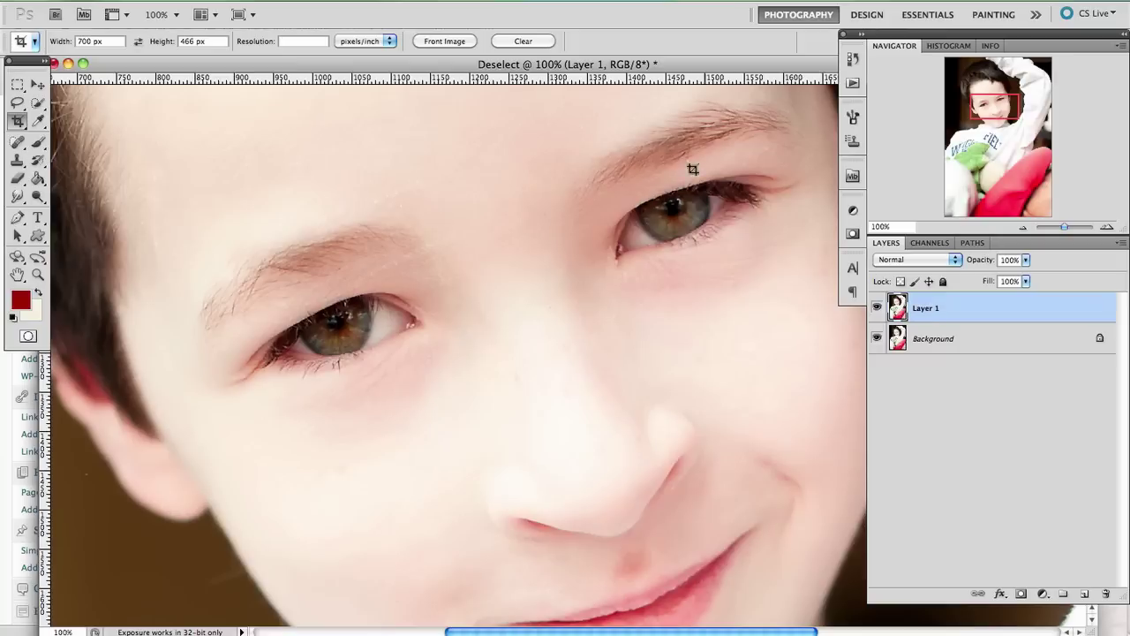
Open the High Pass filter on Layer 1 and move its window lower
left_click(336, 2)
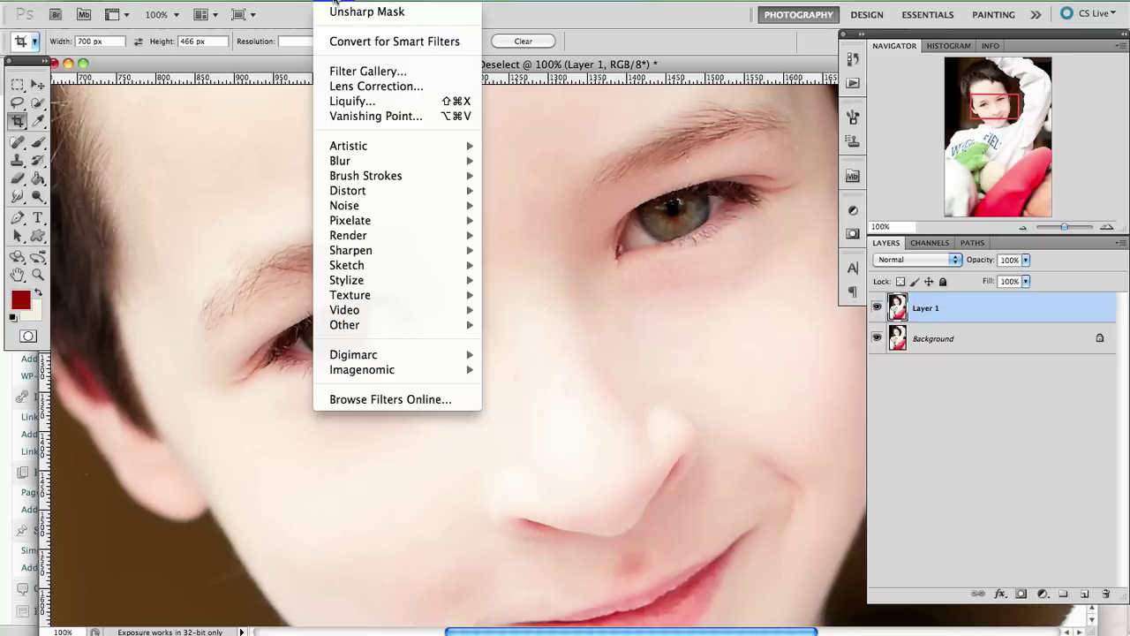
mouse_move(357, 330)
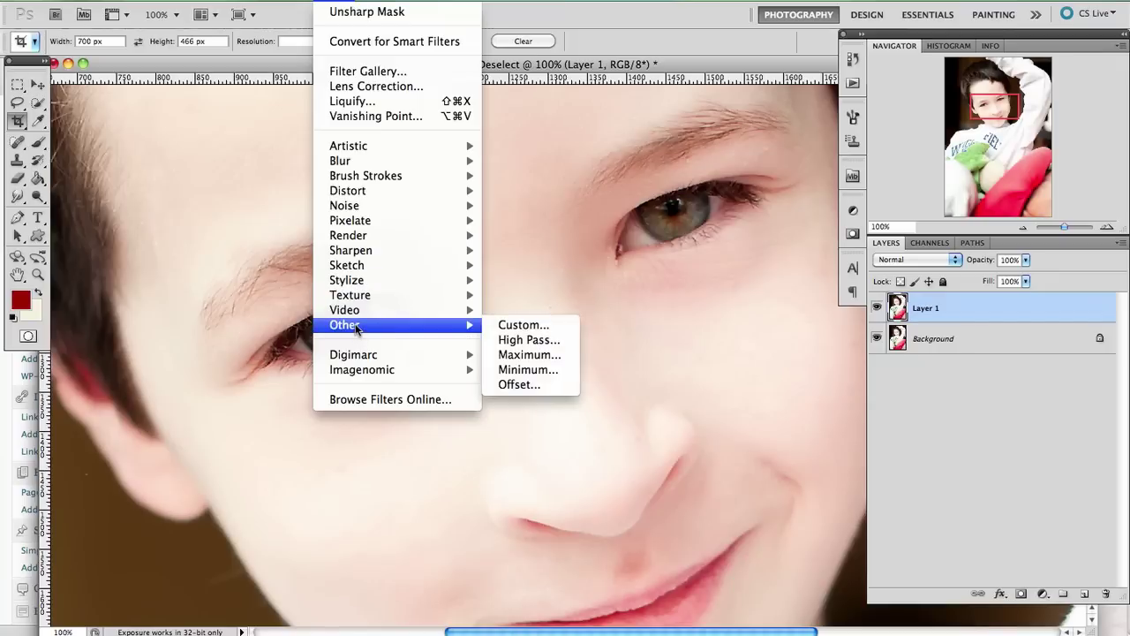
left_click(532, 340)
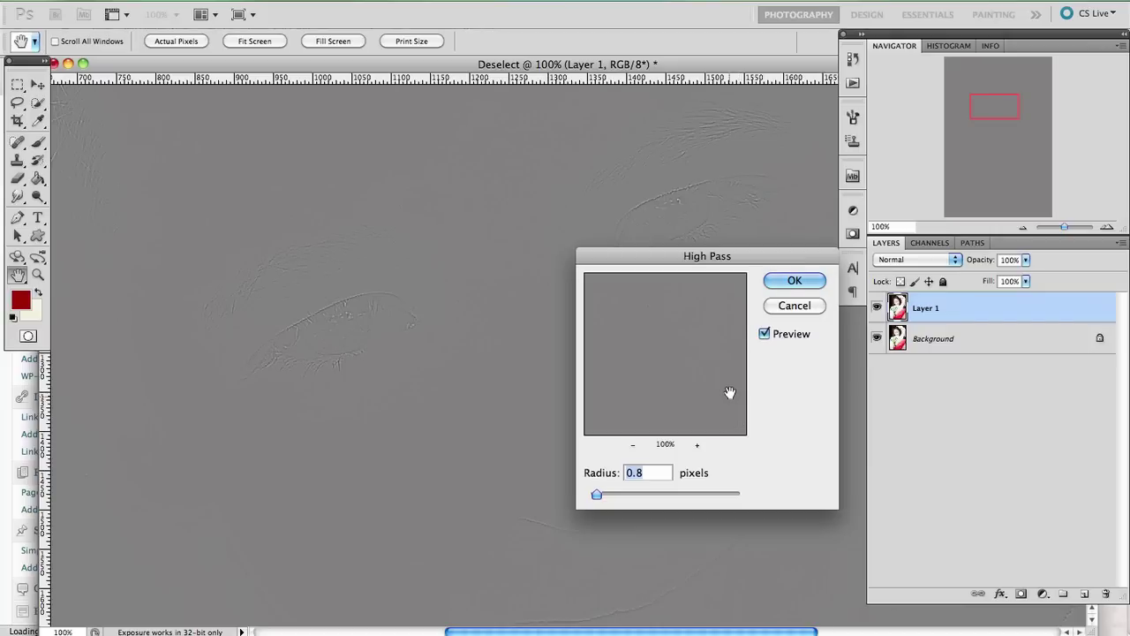
left_click_drag(663, 254, 664, 323)
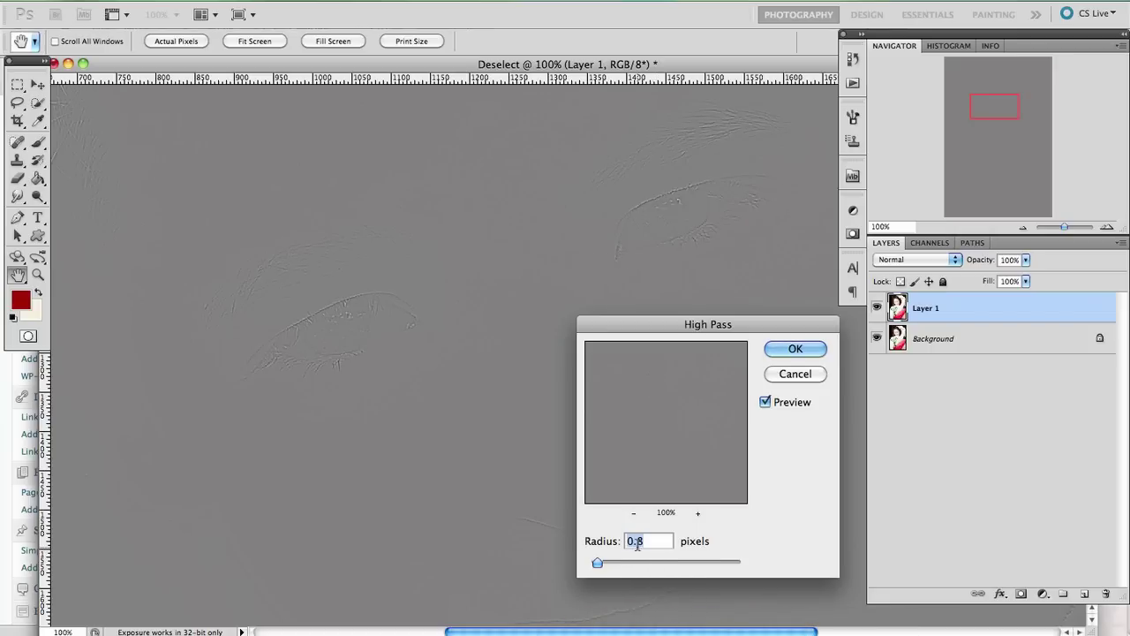
Apply High Pass with a 0.7-pixel radius
left_click_drag(601, 566, 665, 570)
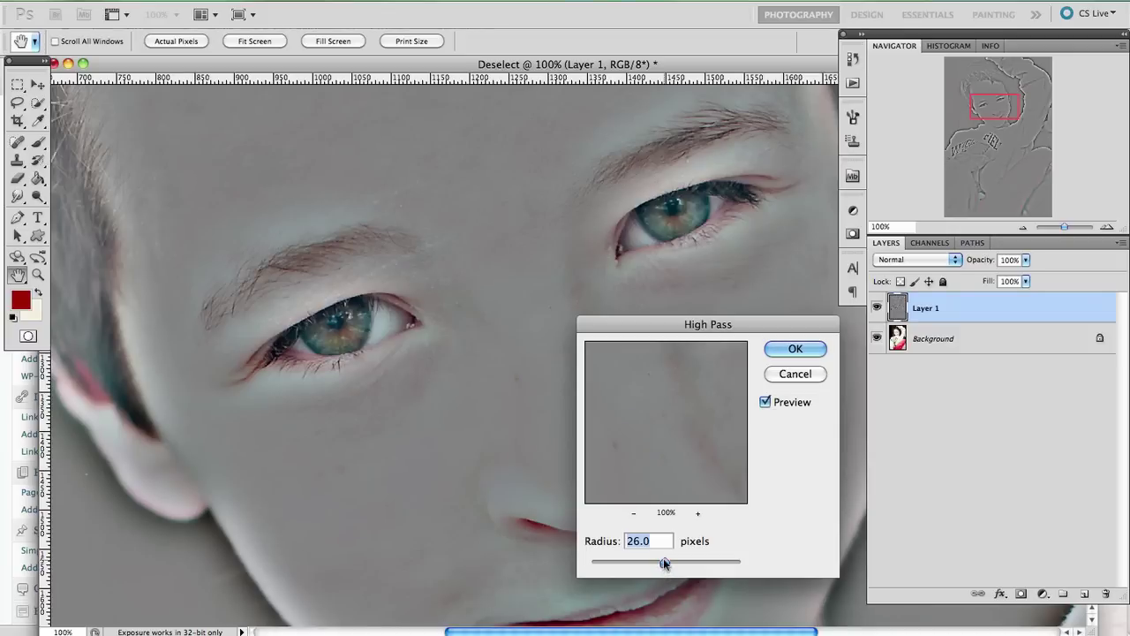
left_click_drag(663, 562, 630, 568)
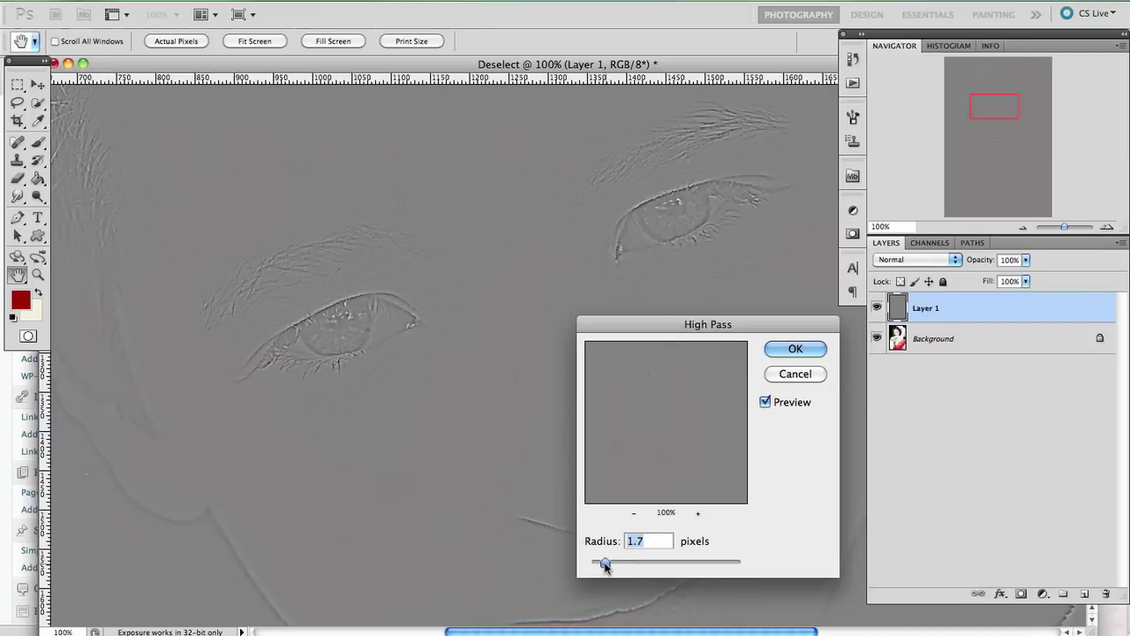
left_click_drag(604, 565, 598, 566)
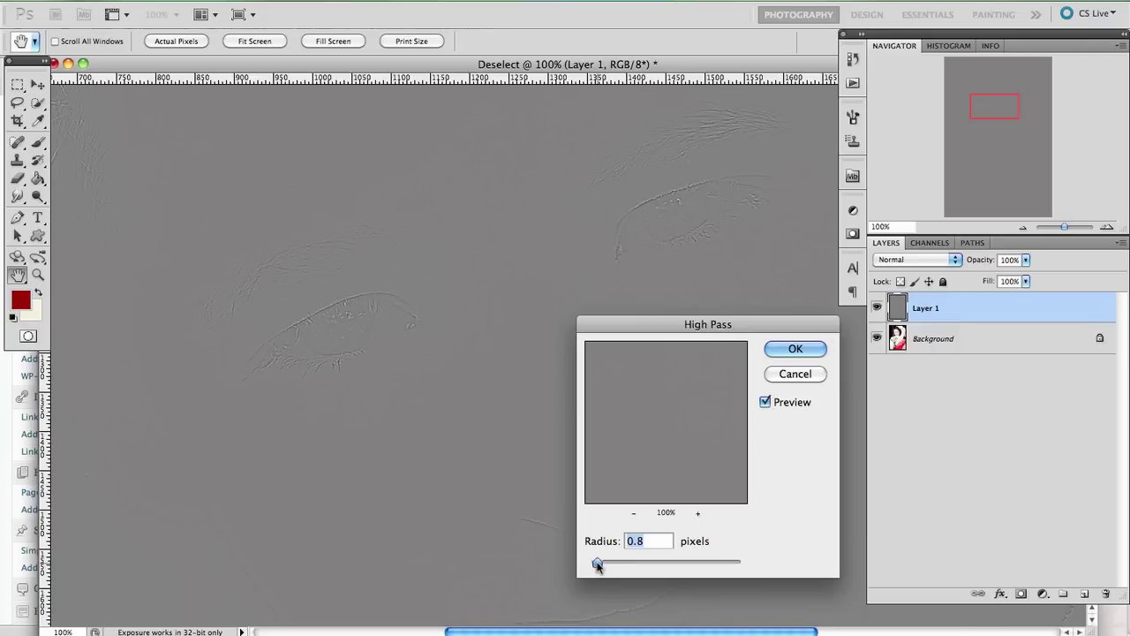
left_click_drag(598, 566, 599, 566)
type("0.7")
left_click(795, 349)
key("c")
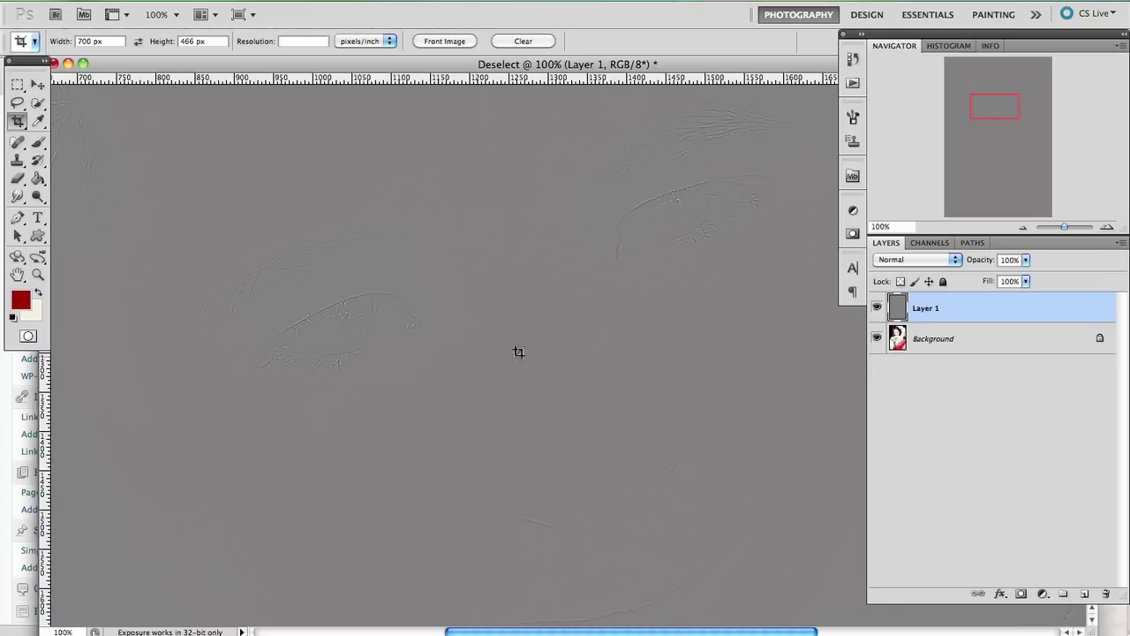
Set Layer 1 to Overlay, toggle its visibility to compare before and after, then zoom to 200% on the eyes
left_click(924, 261)
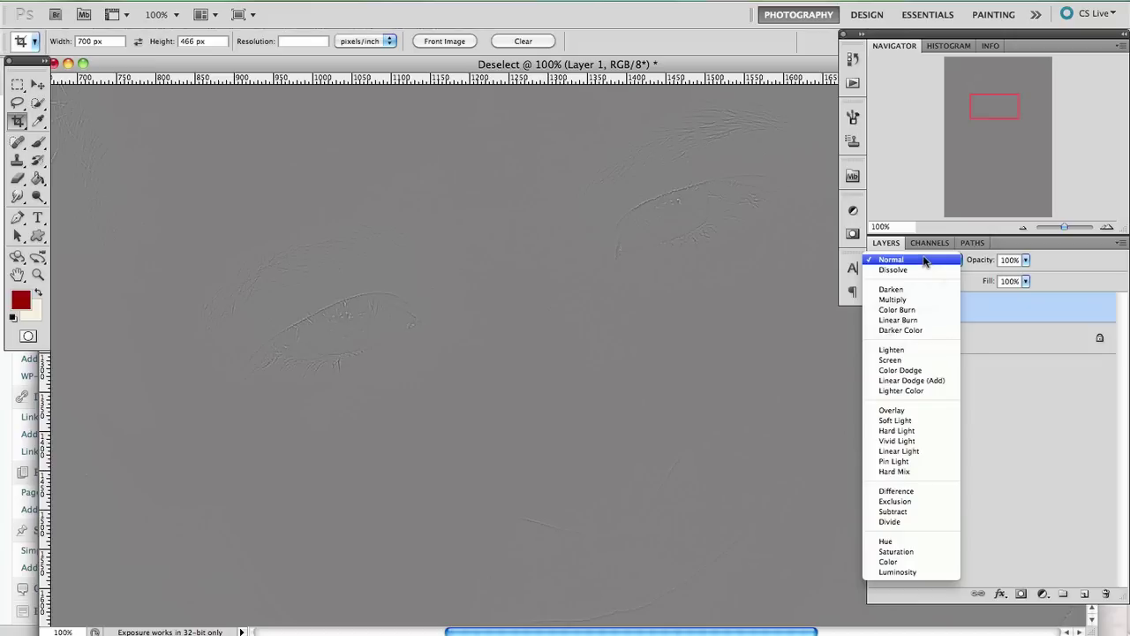
left_click(910, 410)
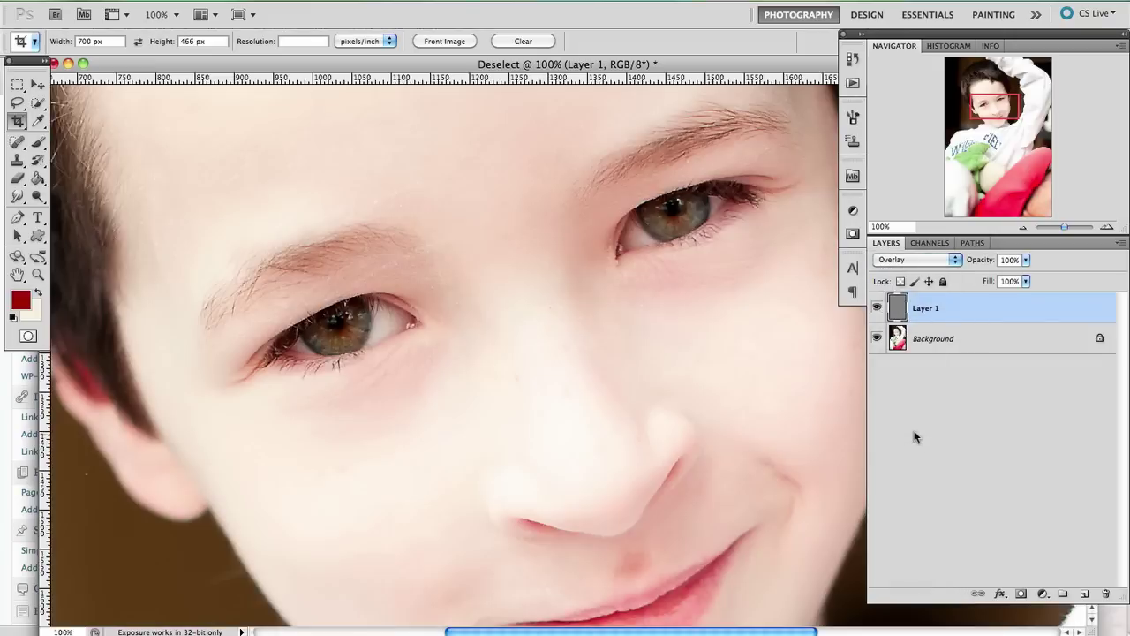
left_click(878, 308)
left_click(877, 308)
left_click(878, 308)
left_click(877, 308)
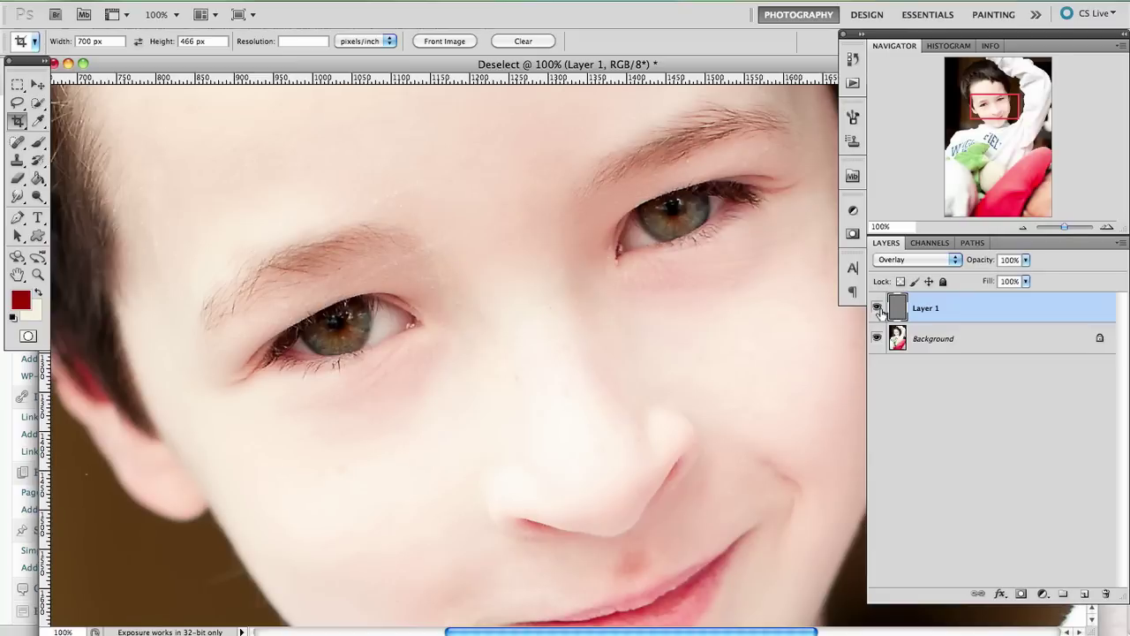
left_click(1108, 227)
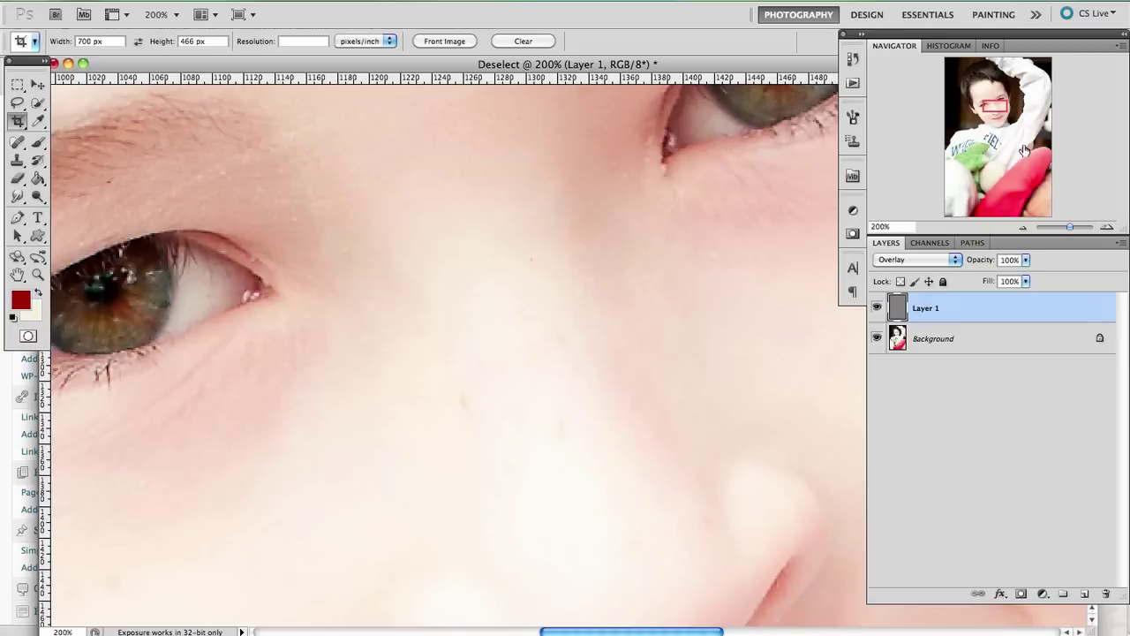
left_click_drag(1004, 107, 995, 106)
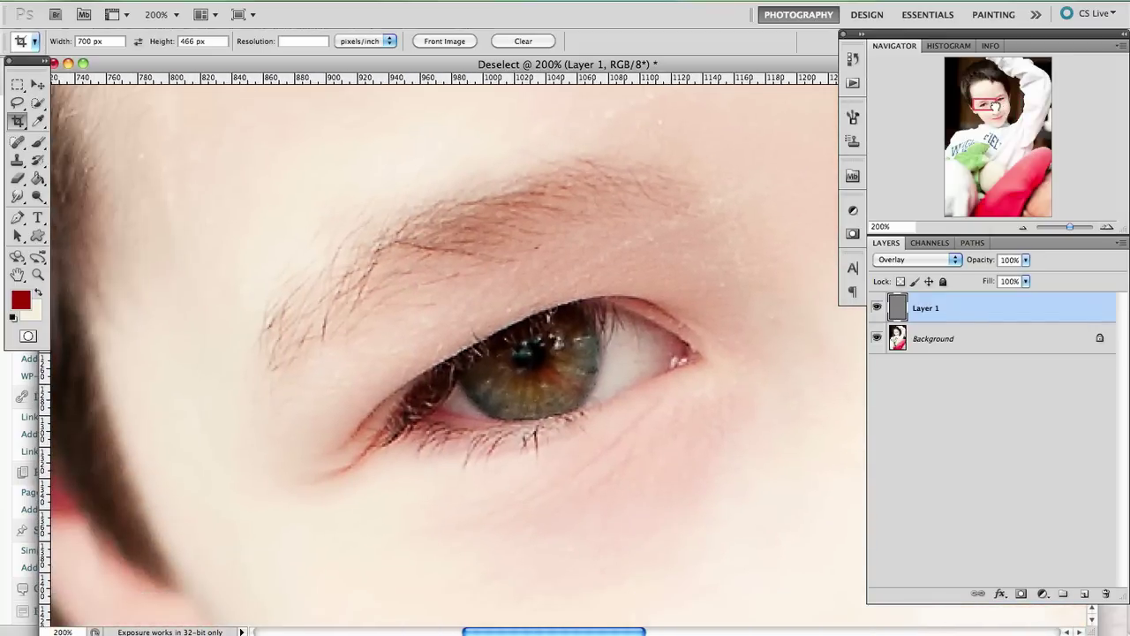
left_click(878, 308)
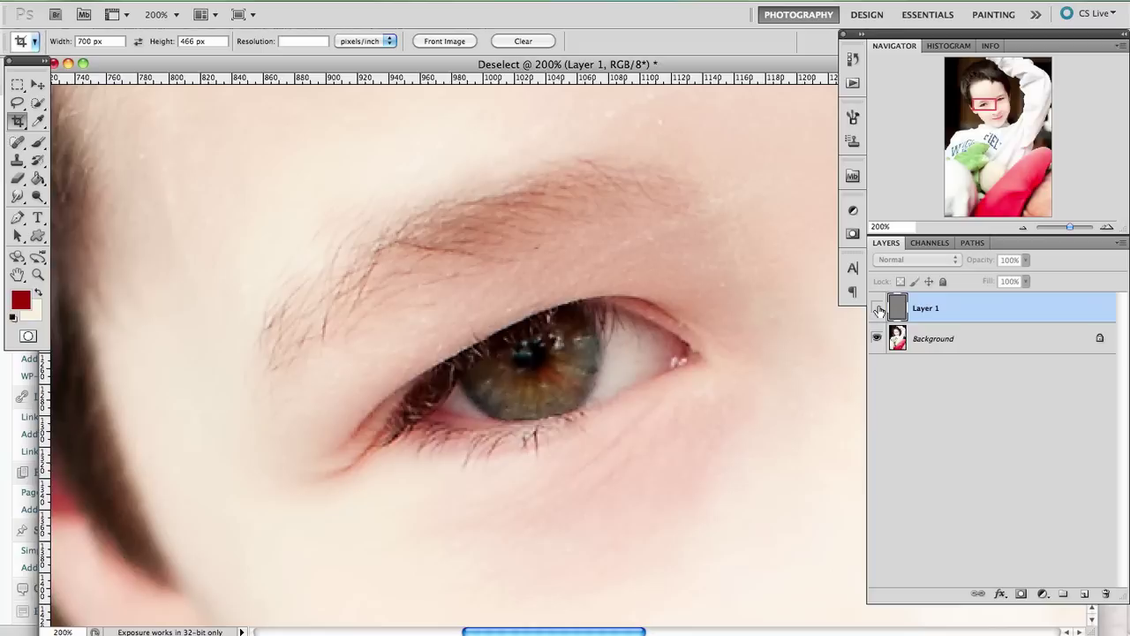
left_click(878, 308)
left_click(878, 308)
left_click(878, 308)
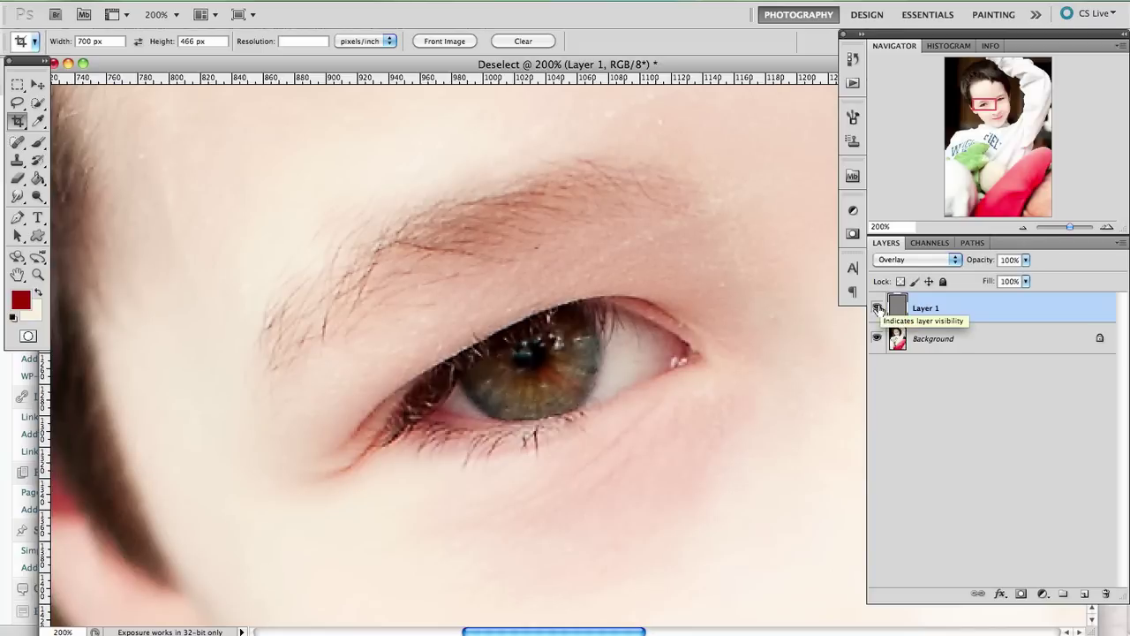
left_click(1023, 228)
left_click(1024, 228)
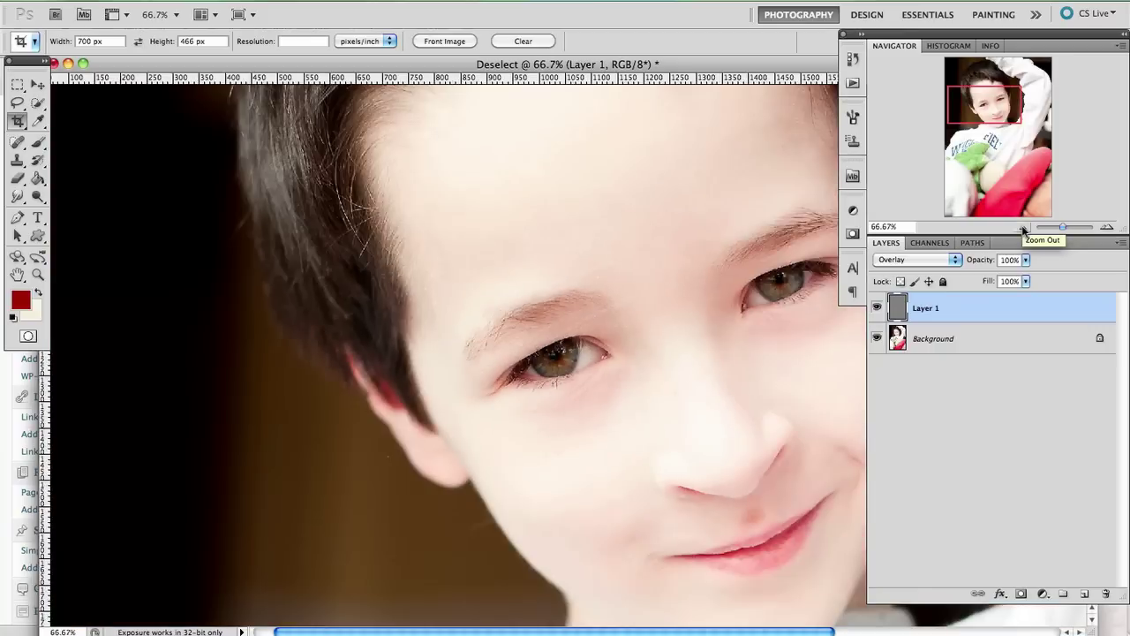
left_click(1023, 227)
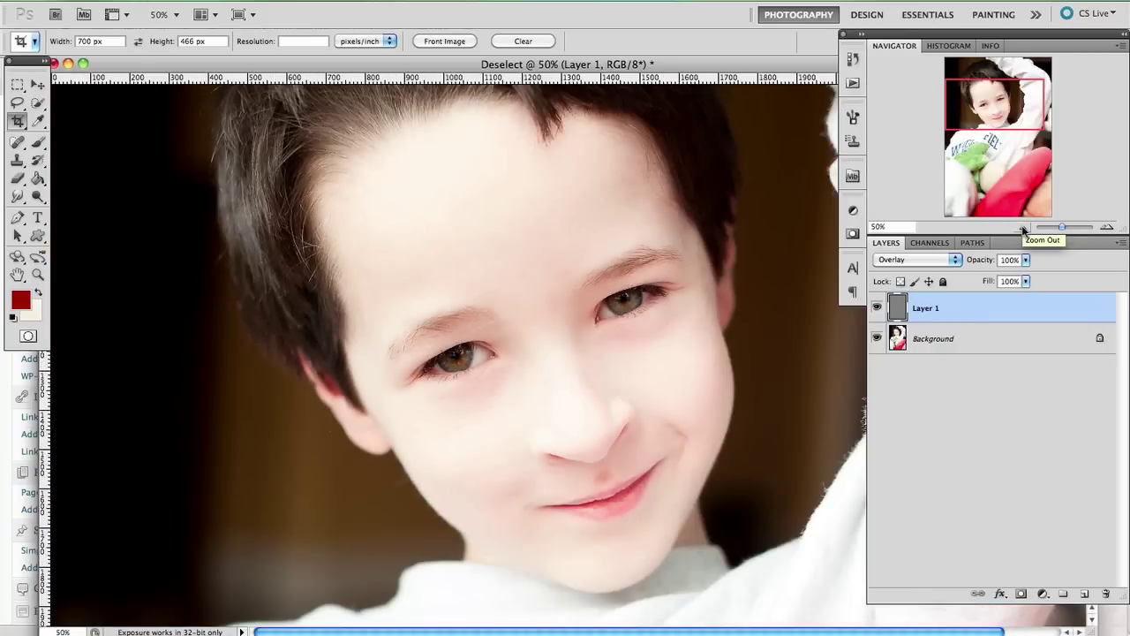
left_click(1106, 227)
left_click(1107, 227)
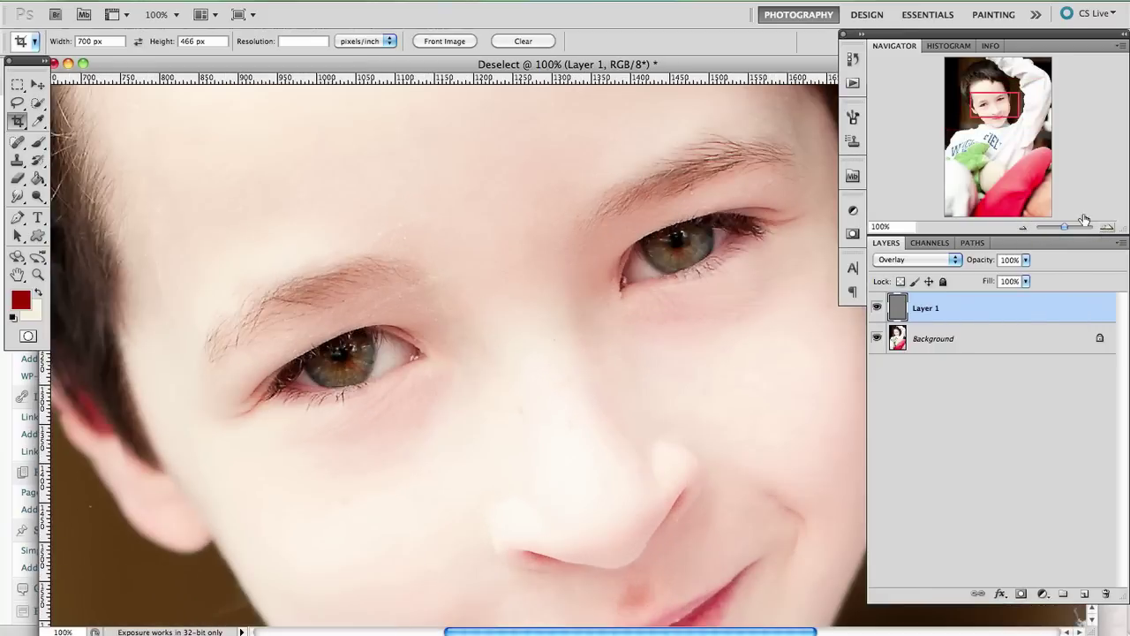
left_click_drag(985, 104, 991, 105)
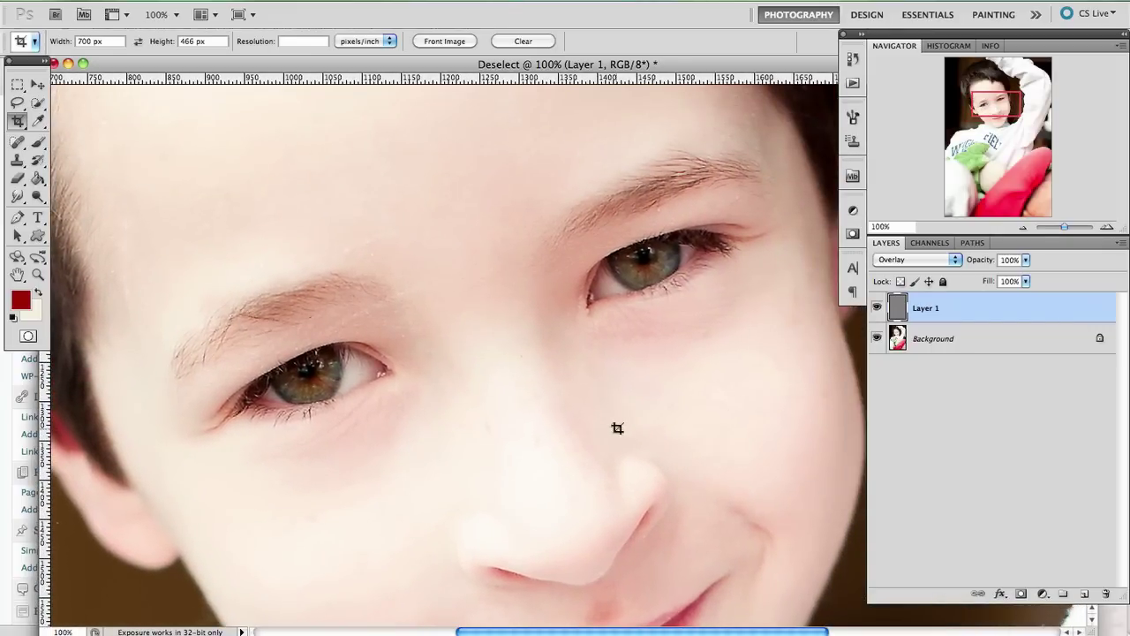
scroll(475, 355, "down", 3)
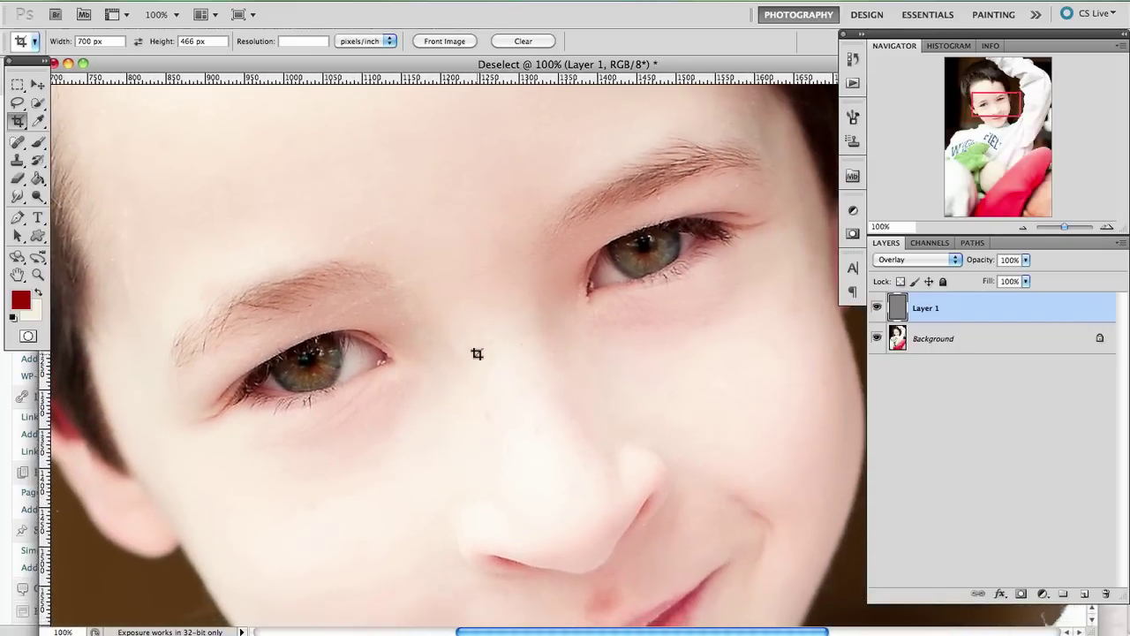
scroll(471, 328, "down", 1)
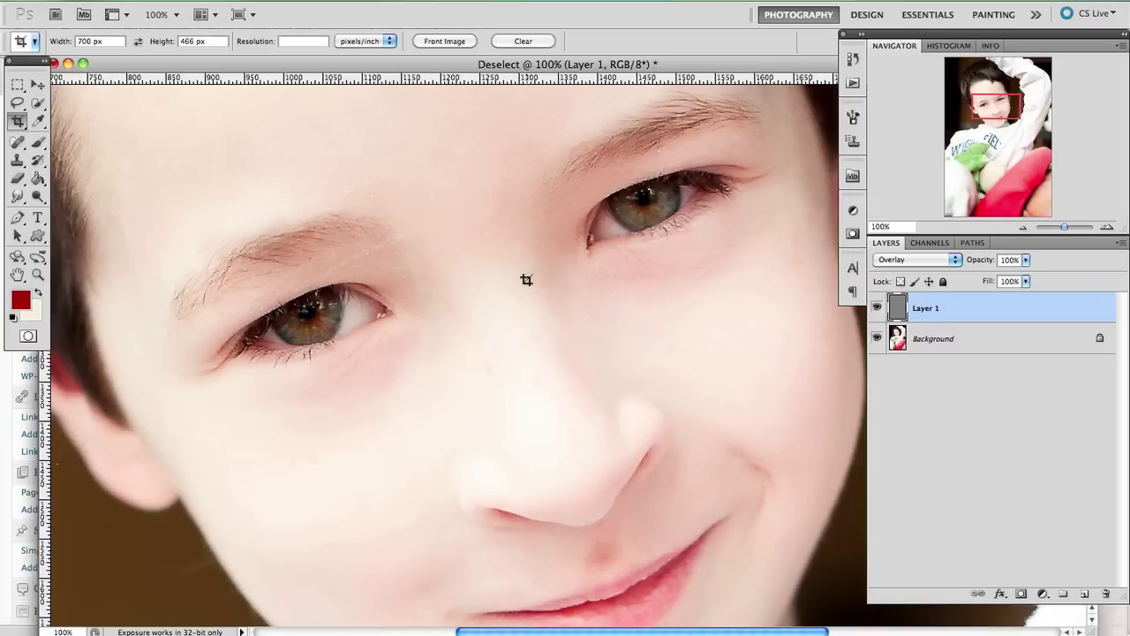
scroll(526, 279, "down", 2)
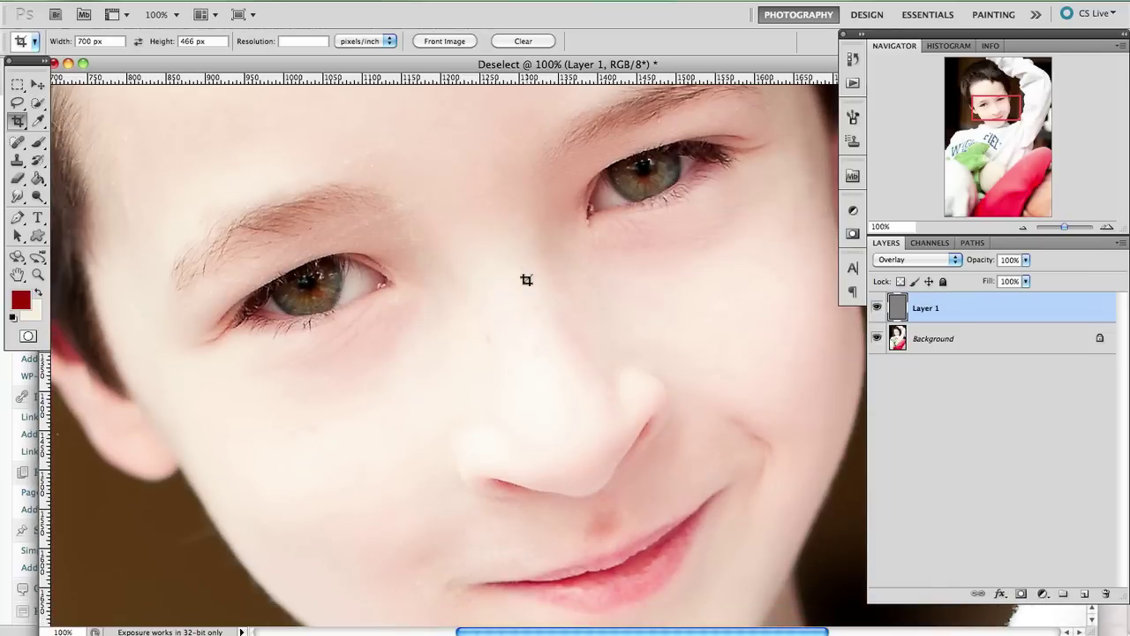
Create Snapshot 4 in the History panel, compare it with Snapshot 1, and return to Snapshot 4
left_click(852, 59)
left_click(792, 520)
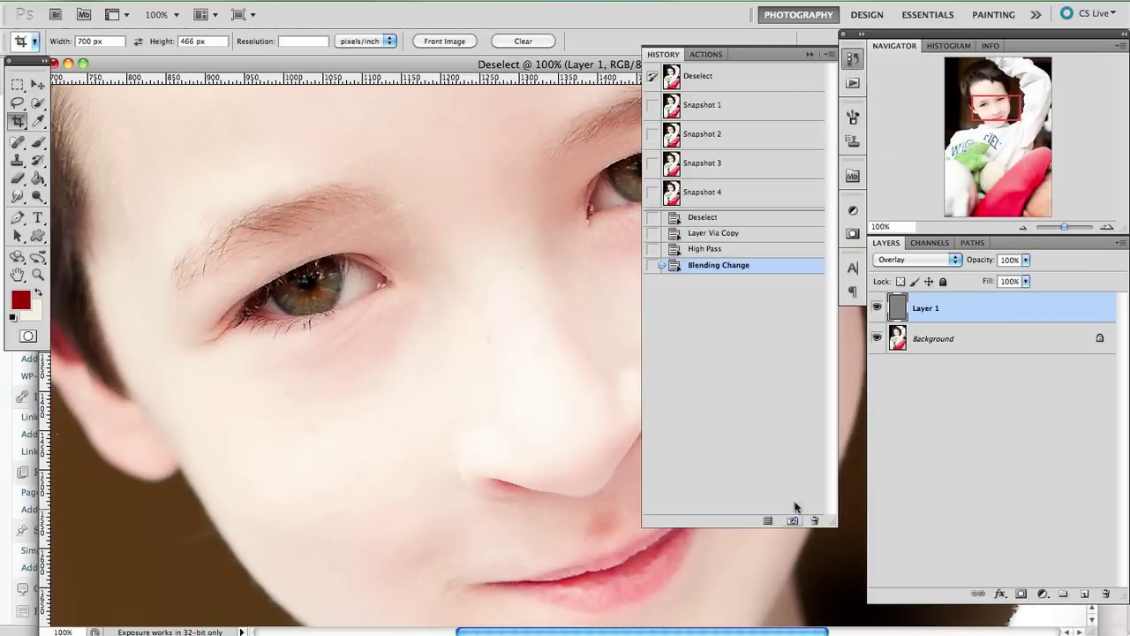
left_click(743, 110)
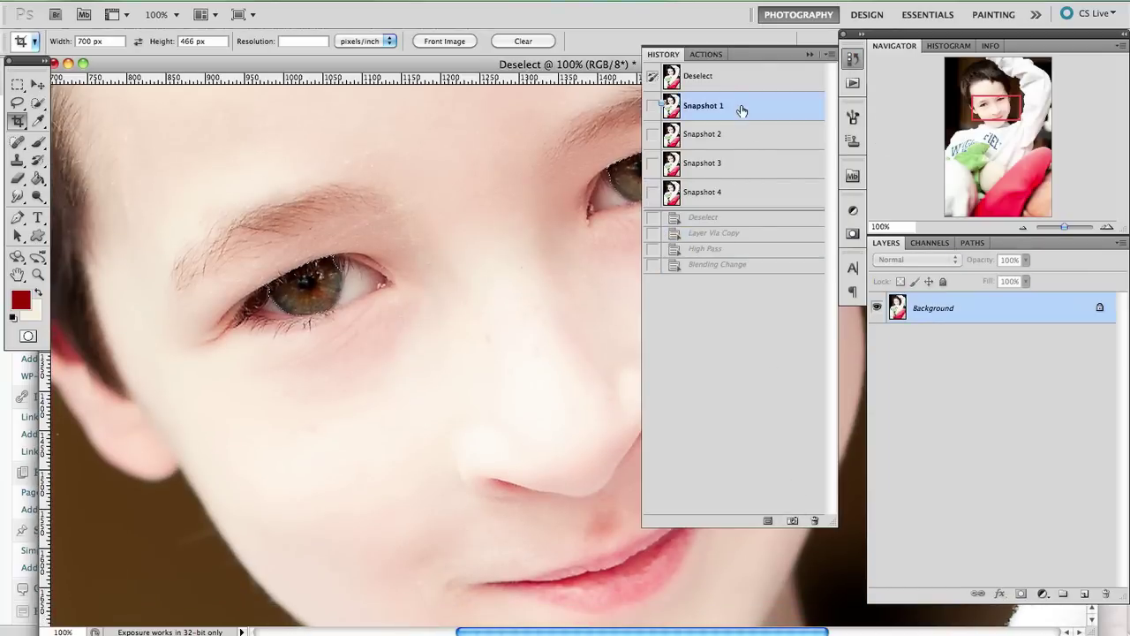
left_click(732, 78)
left_click(738, 203)
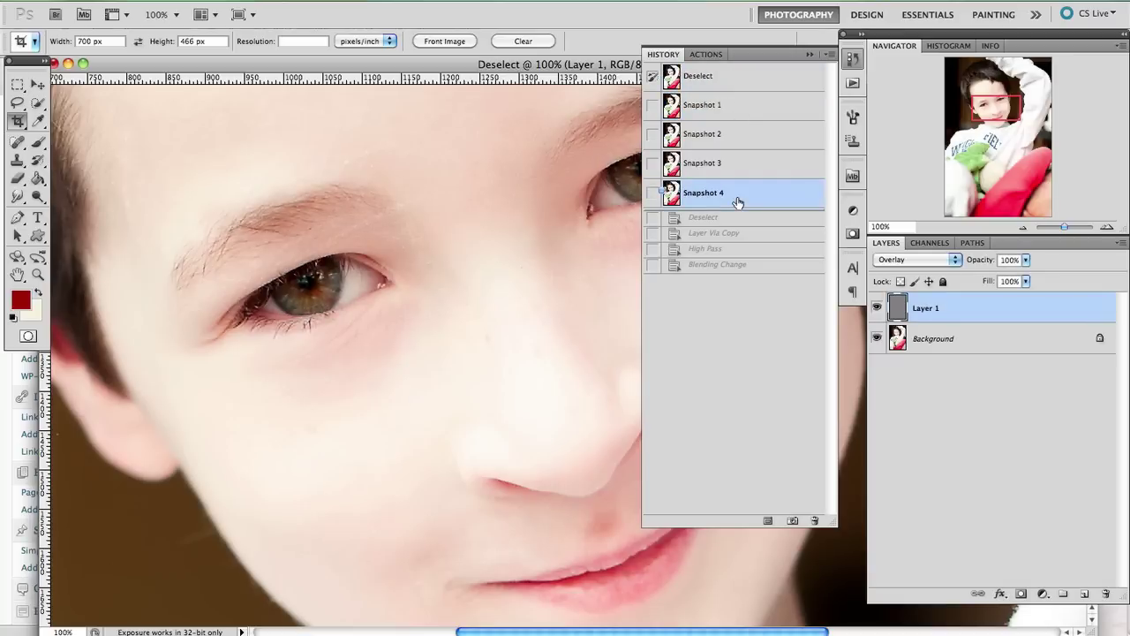
left_click(739, 78)
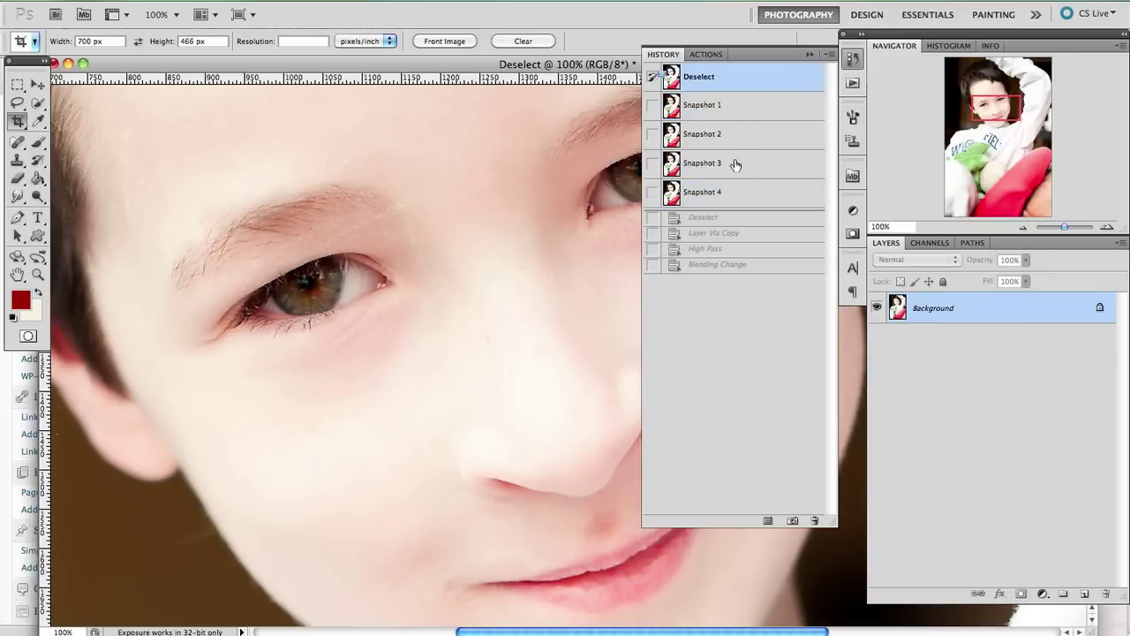
left_click(734, 195)
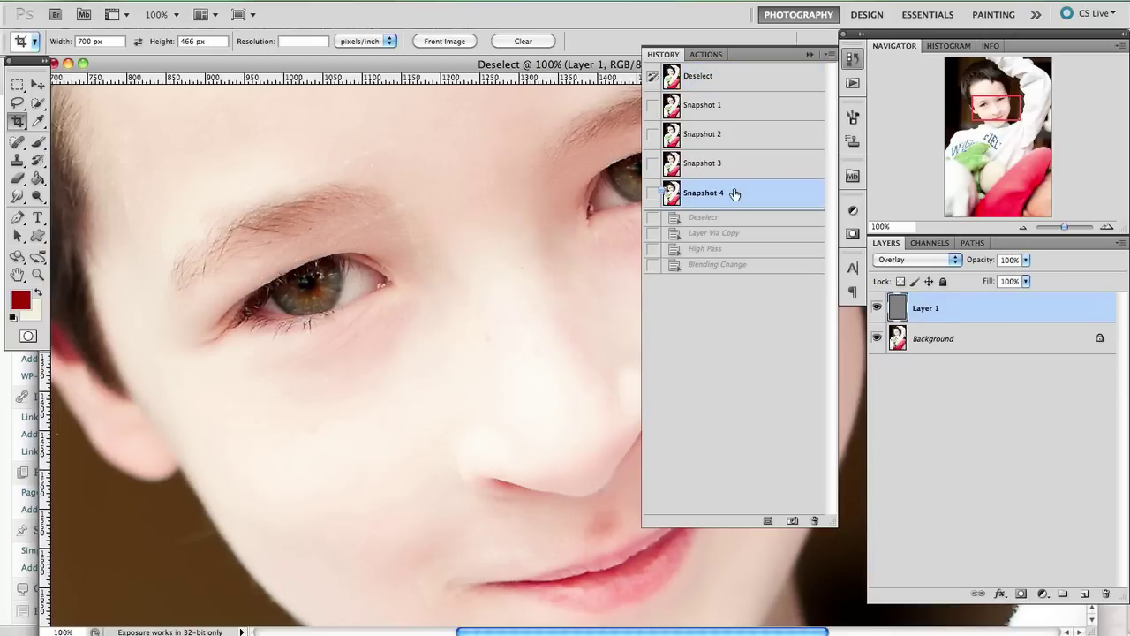
left_click(809, 54)
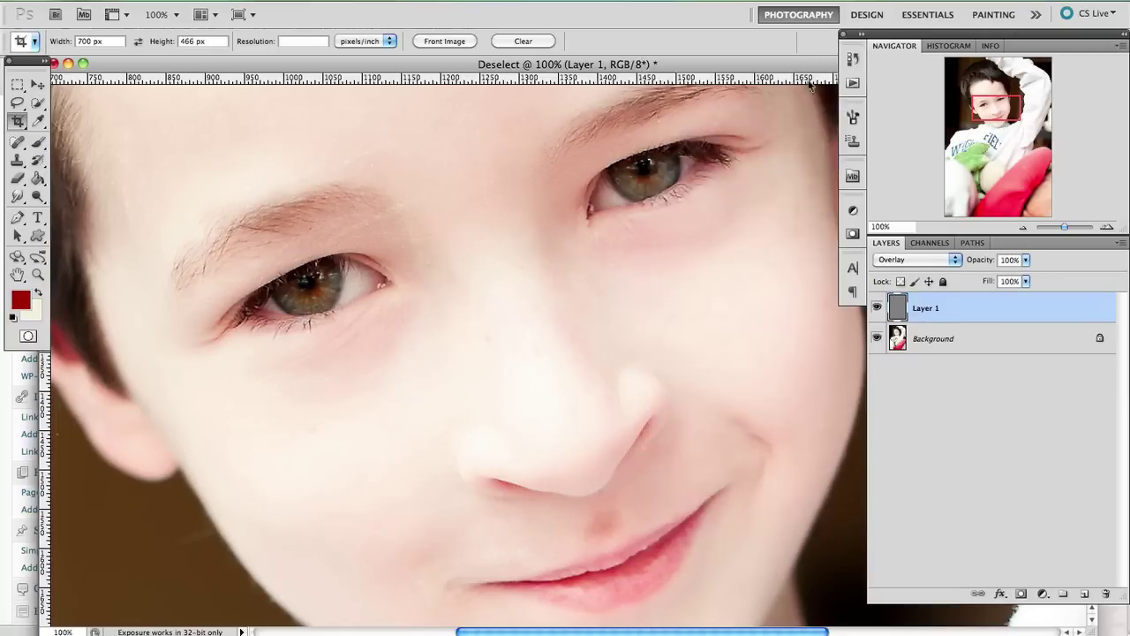